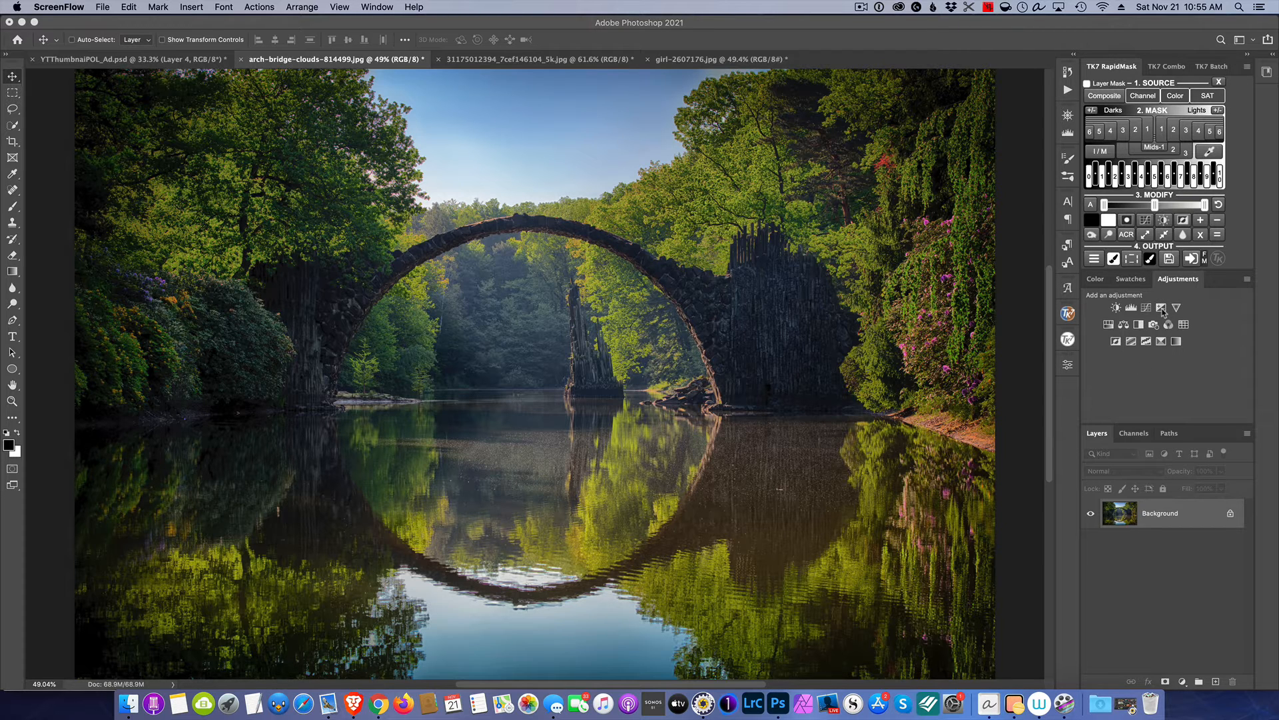
# Add an Exposure adjustment layer to the arch bridge photo with Offset +0.0313 and Gamma Correction 0.86
pyautogui.click(1162, 308)
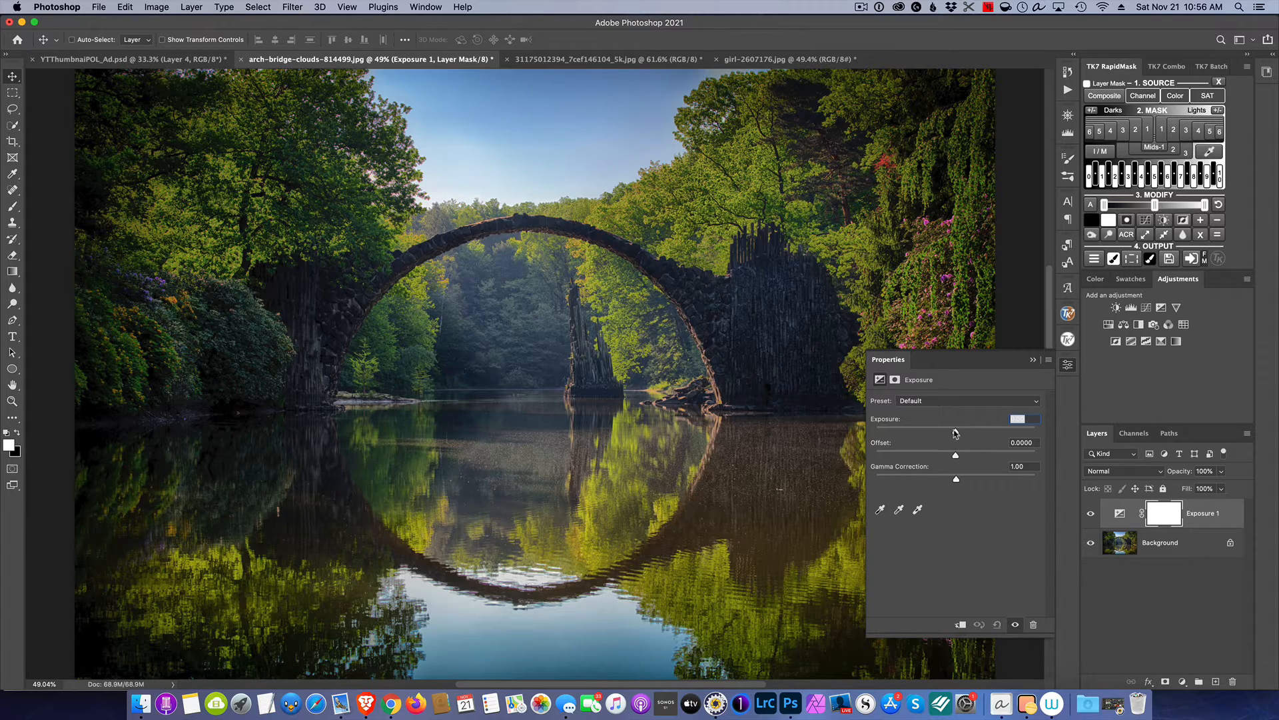
pyautogui.moveTo(955, 433)
pyautogui.mouseDown()
pyautogui.moveTo(985, 433)
pyautogui.moveTo(958, 434)
pyautogui.moveTo(979, 433)
pyautogui.moveTo(957, 434)
pyautogui.moveTo(981, 459)
pyautogui.moveTo(960, 458)
pyautogui.mouseUp()
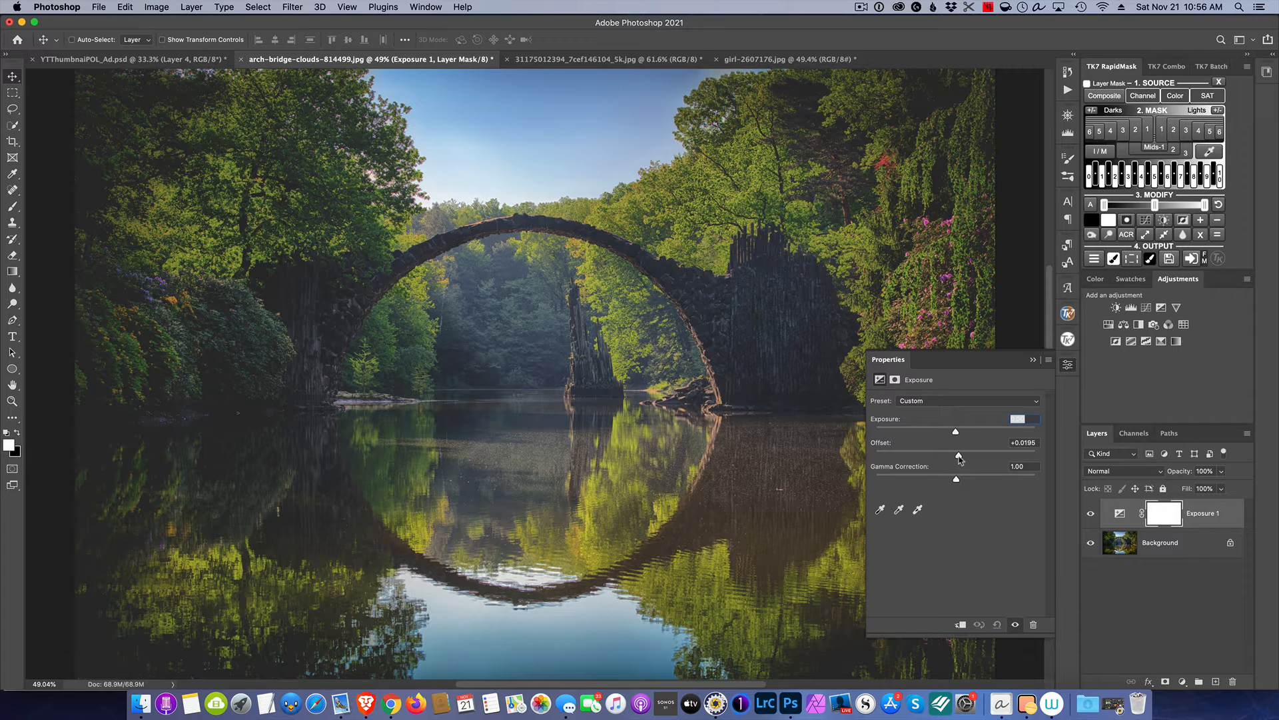
pyautogui.moveTo(959, 459); pyautogui.dragTo(962, 460)
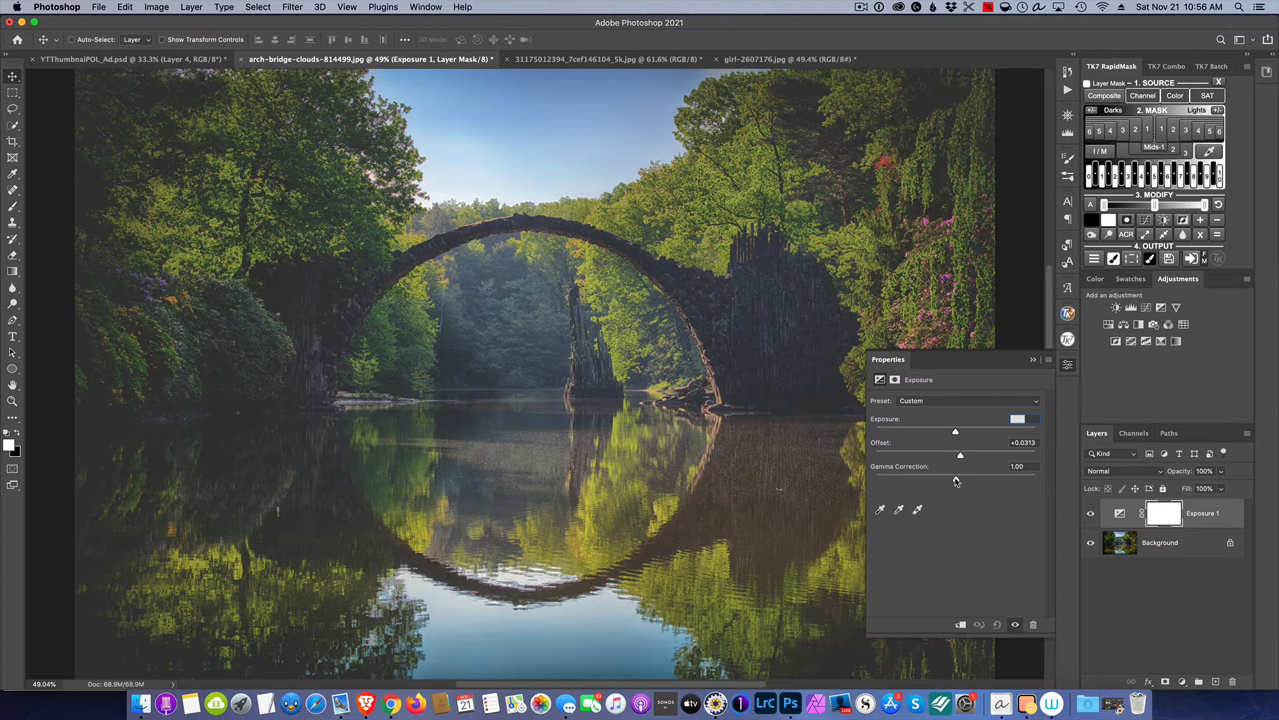
pyautogui.moveTo(956, 481); pyautogui.dragTo(965, 482)
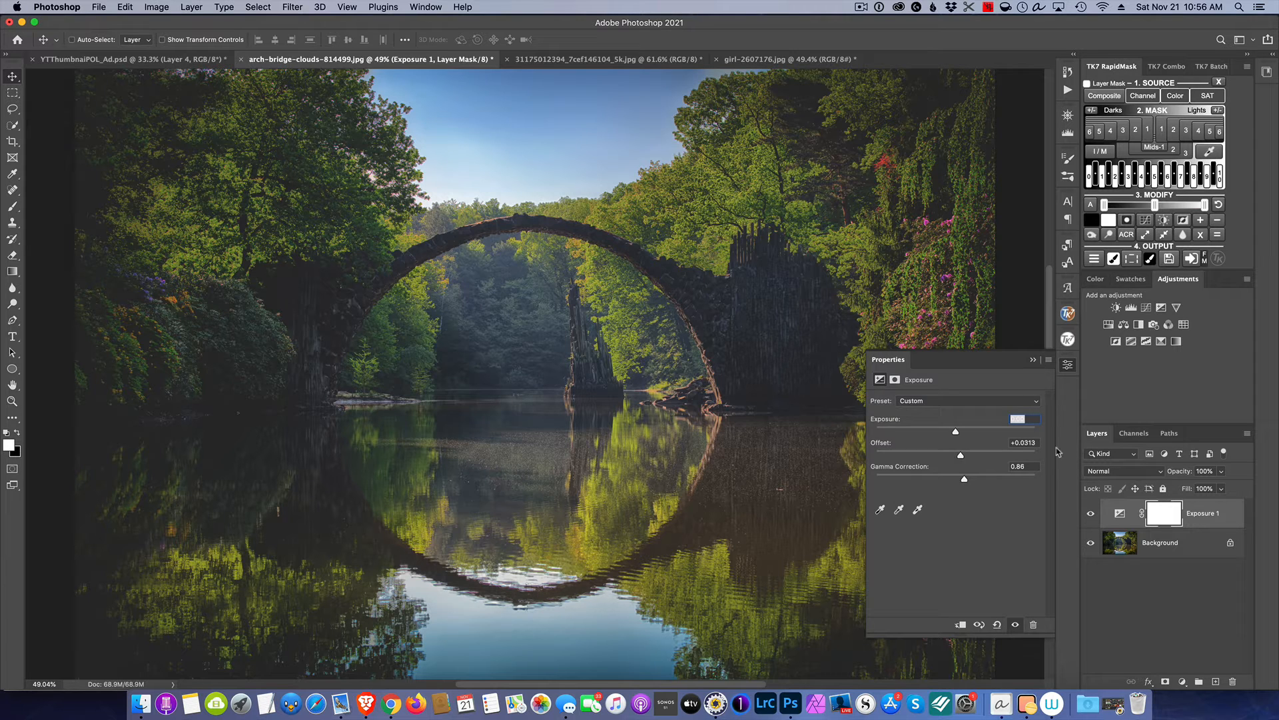
pyautogui.click(1033, 360)
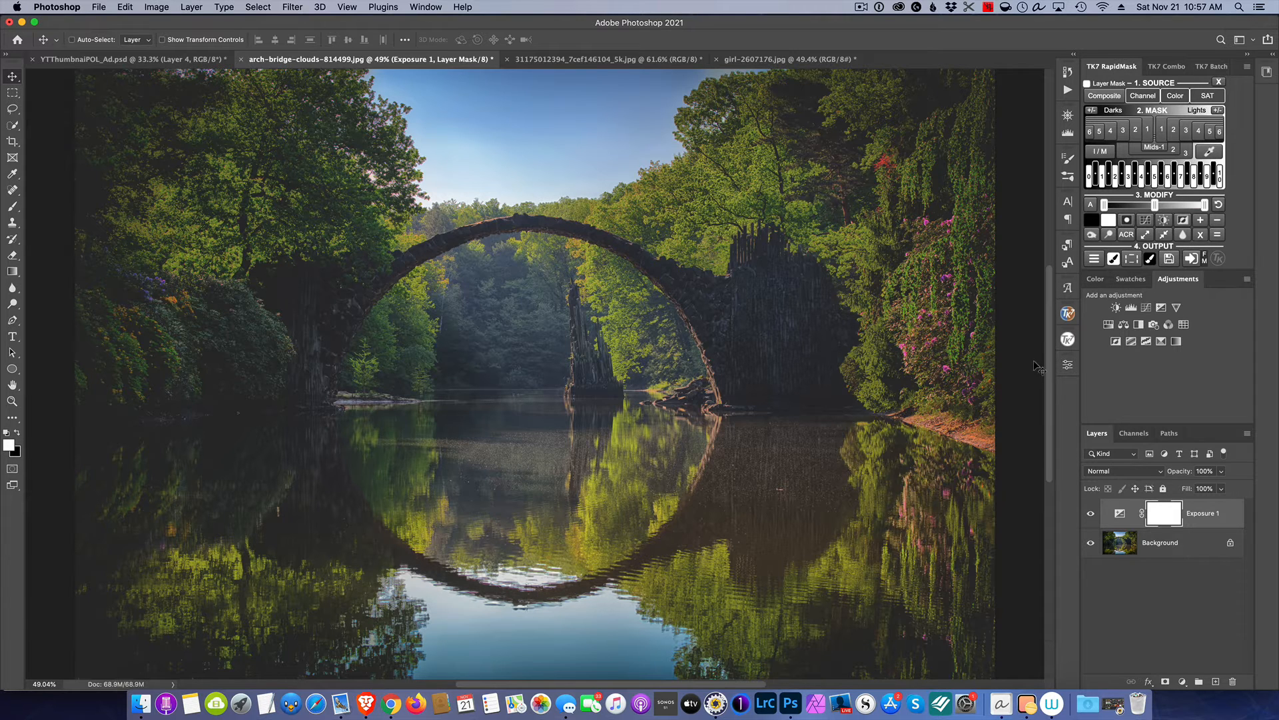
# Compare the bridge photo with and without the Exposure adjustment, leaving that layer hidden
pyautogui.click(1090, 518)
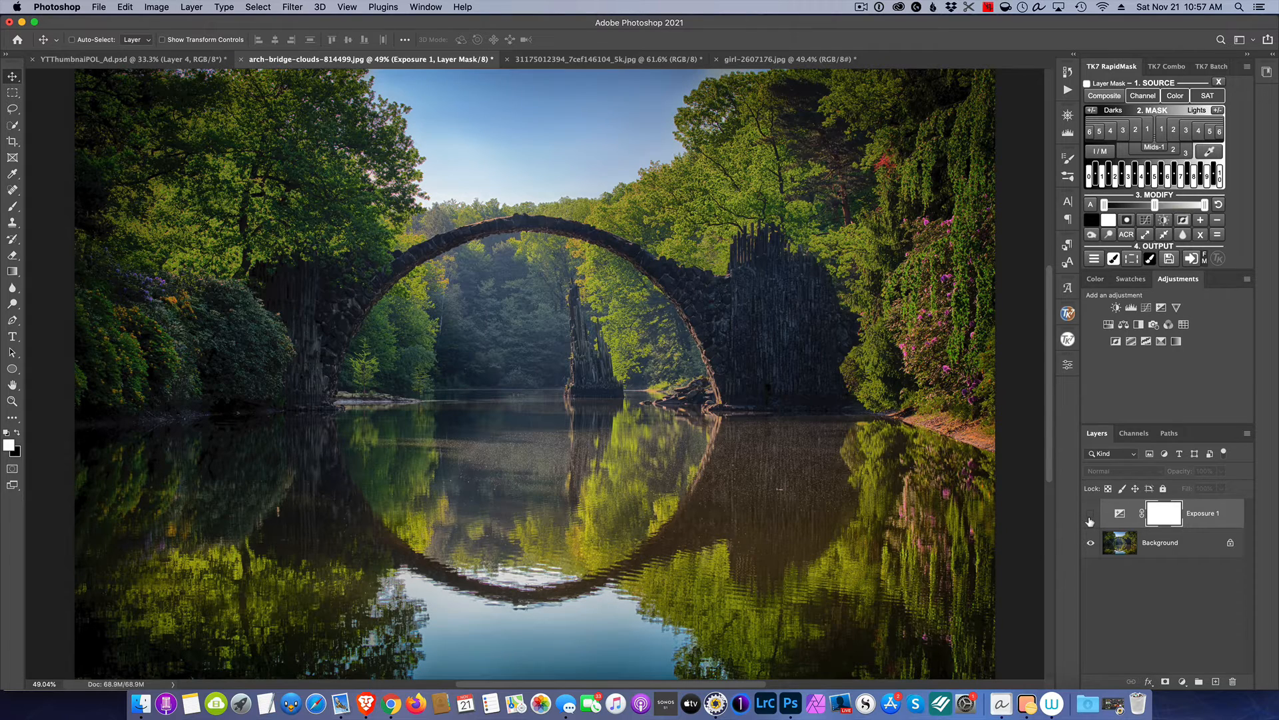
pyautogui.click(1091, 516)
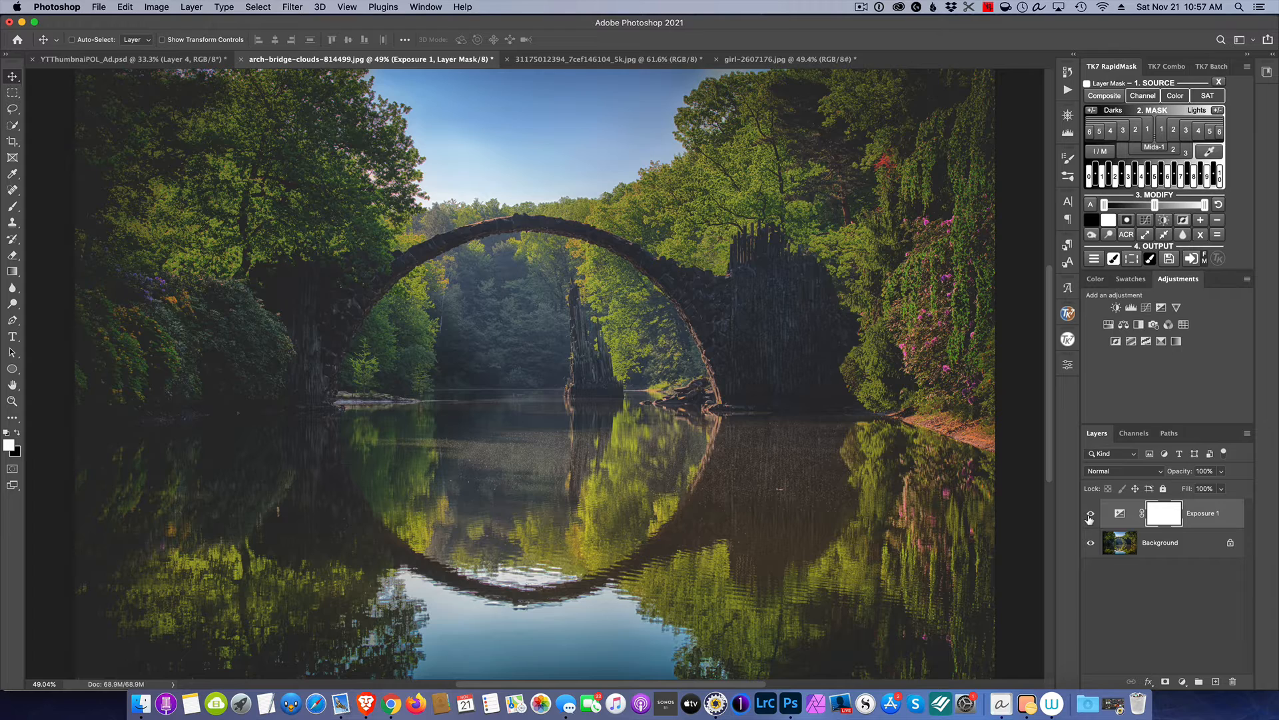
pyautogui.click(1091, 515)
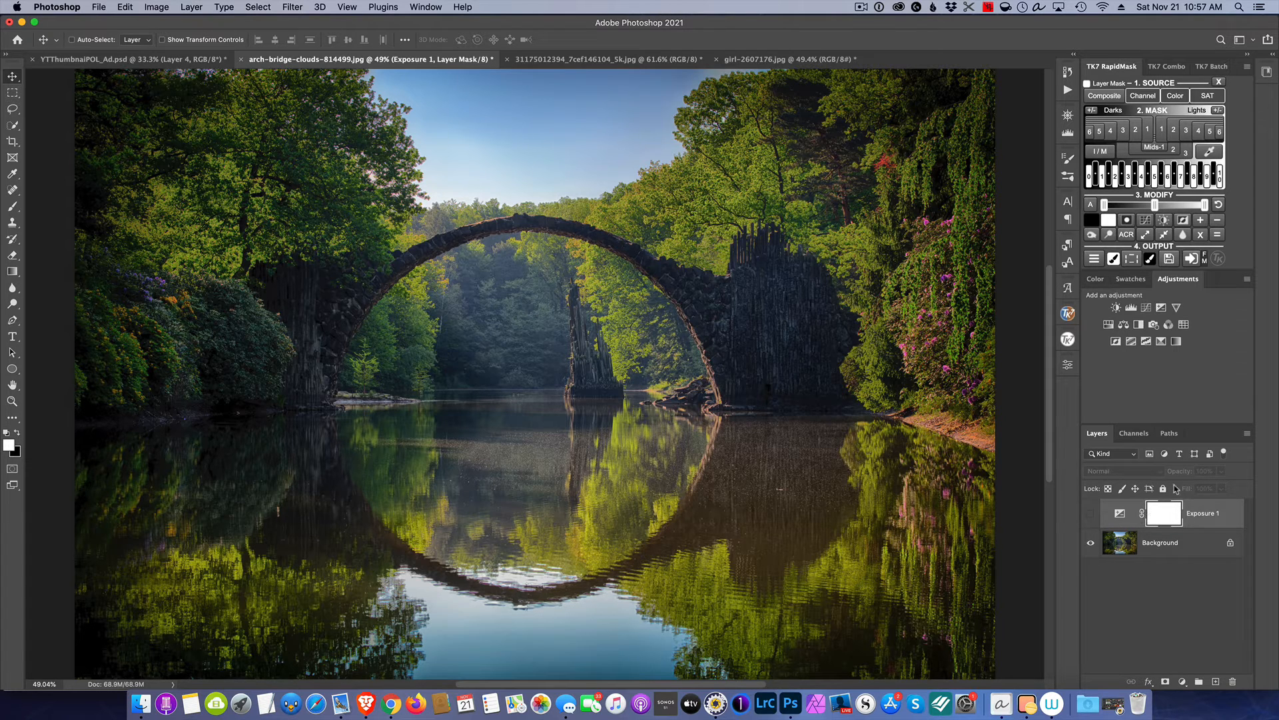
# Add a Levels adjustment layer to the bridge photo with Output Levels of 35 and 242
pyautogui.click(1131, 307)
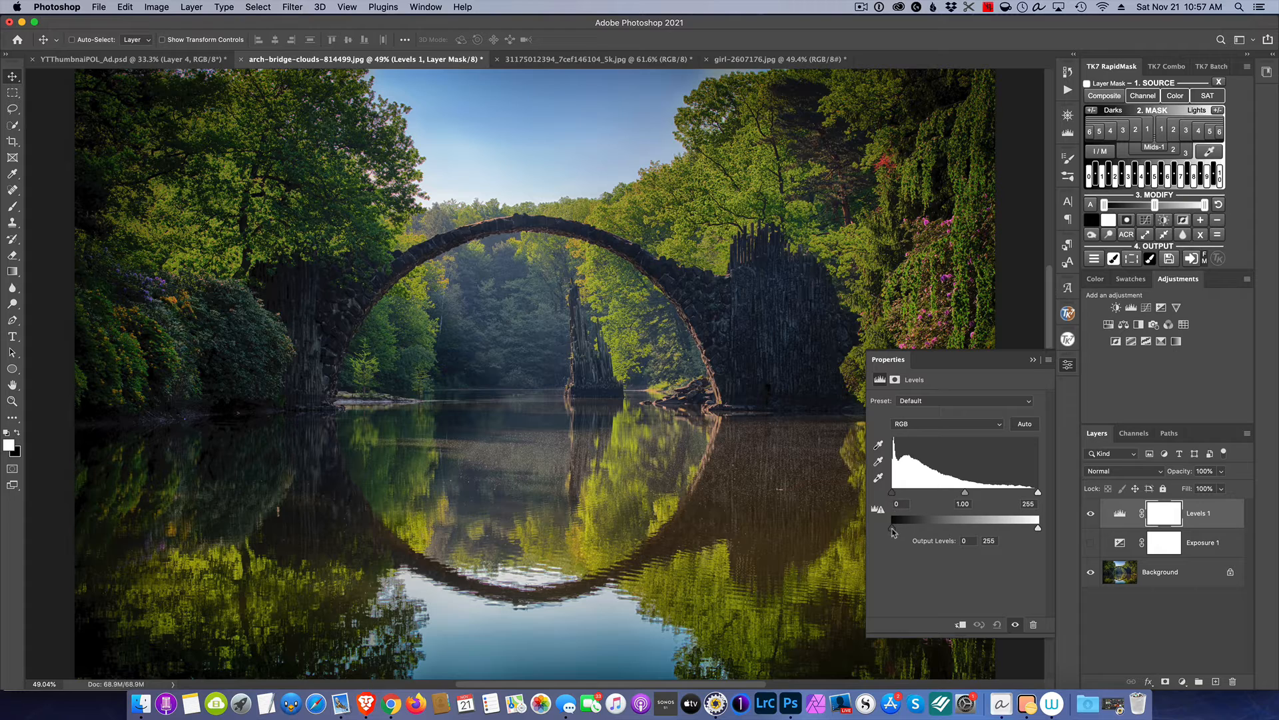
pyautogui.moveTo(893, 532); pyautogui.dragTo(907, 535)
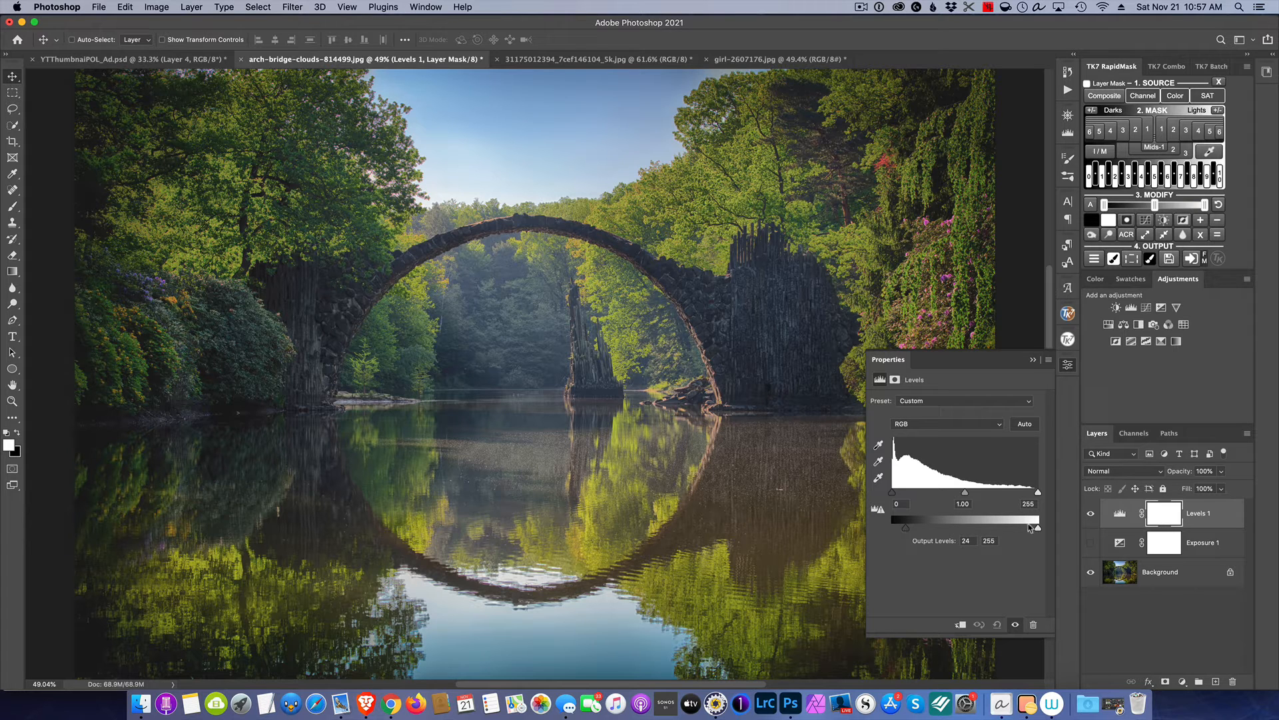
pyautogui.moveTo(1038, 529); pyautogui.dragTo(1033, 530)
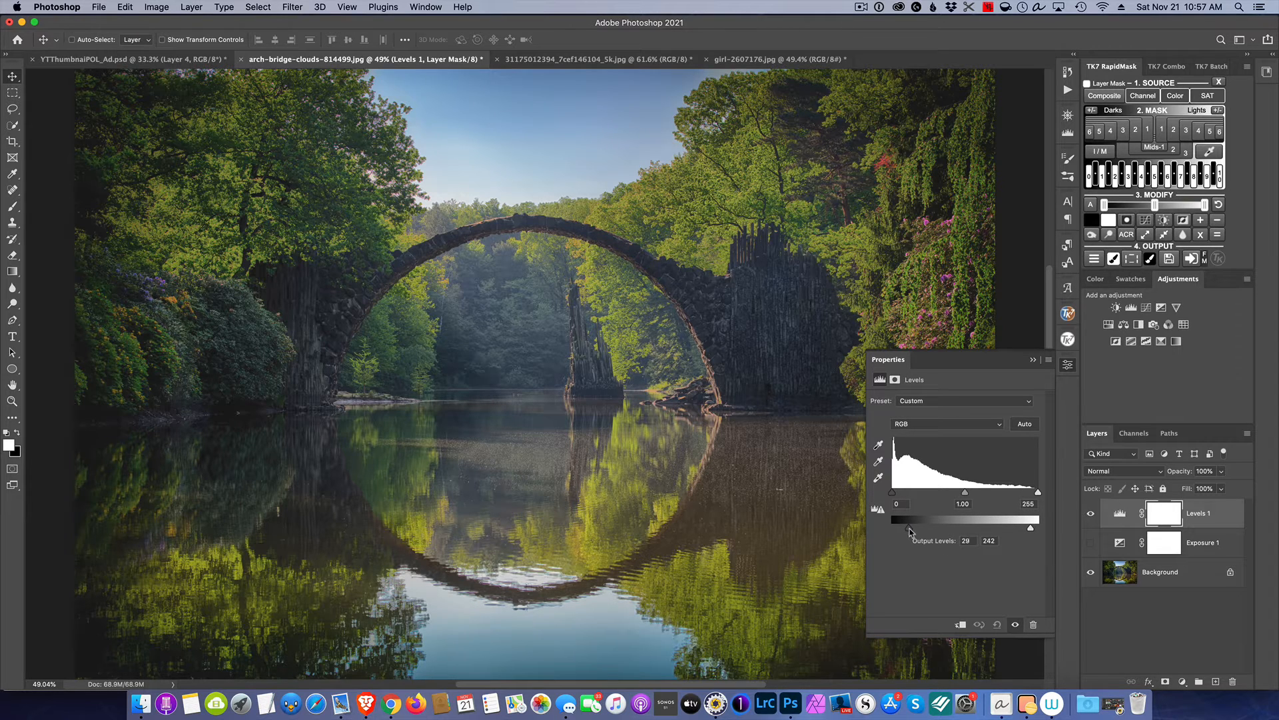
pyautogui.moveTo(906, 528); pyautogui.dragTo(912, 529)
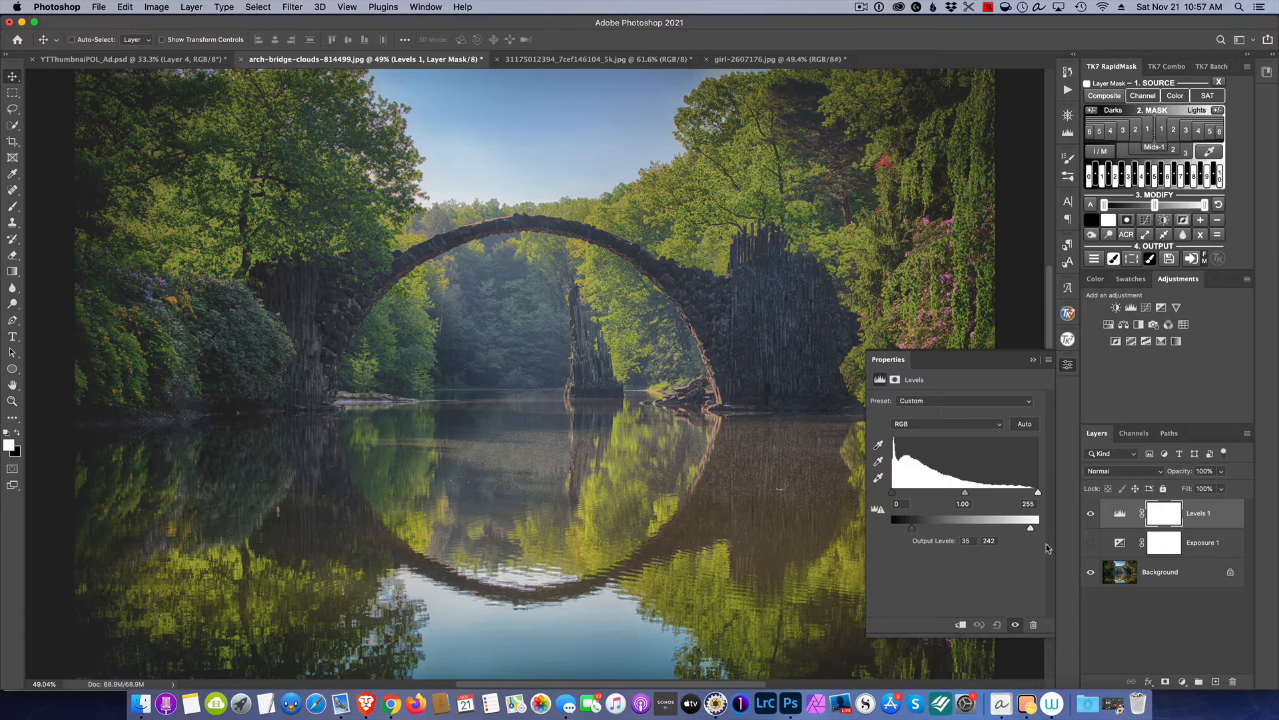
# Compare the bridge photo with and without the Levels adjustment, leaving the Levels layer hidden
pyautogui.click(1090, 513)
pyautogui.click(1090, 513)
pyautogui.click(1035, 359)
pyautogui.click(1090, 515)
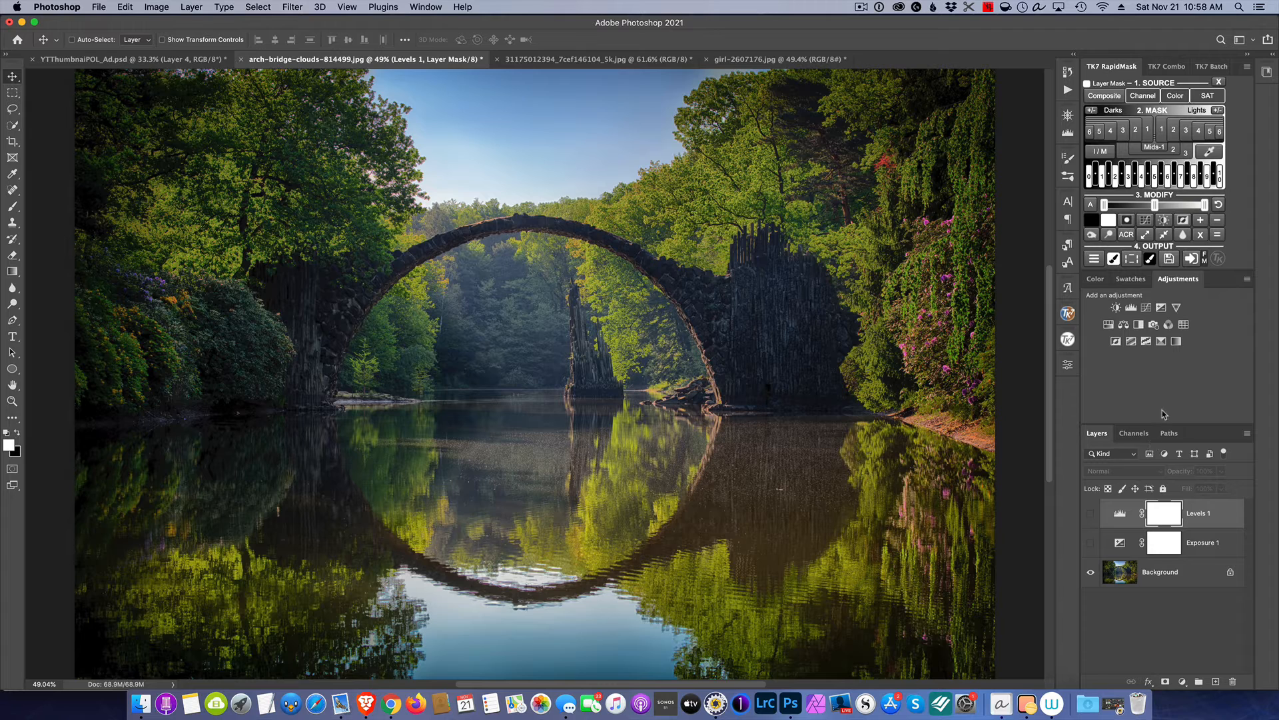
# Add a Curves adjustment layer with the black point raised to output 42, an anchored midpoint, and S-curve points at 64/82 and 178/206
pyautogui.click(1146, 308)
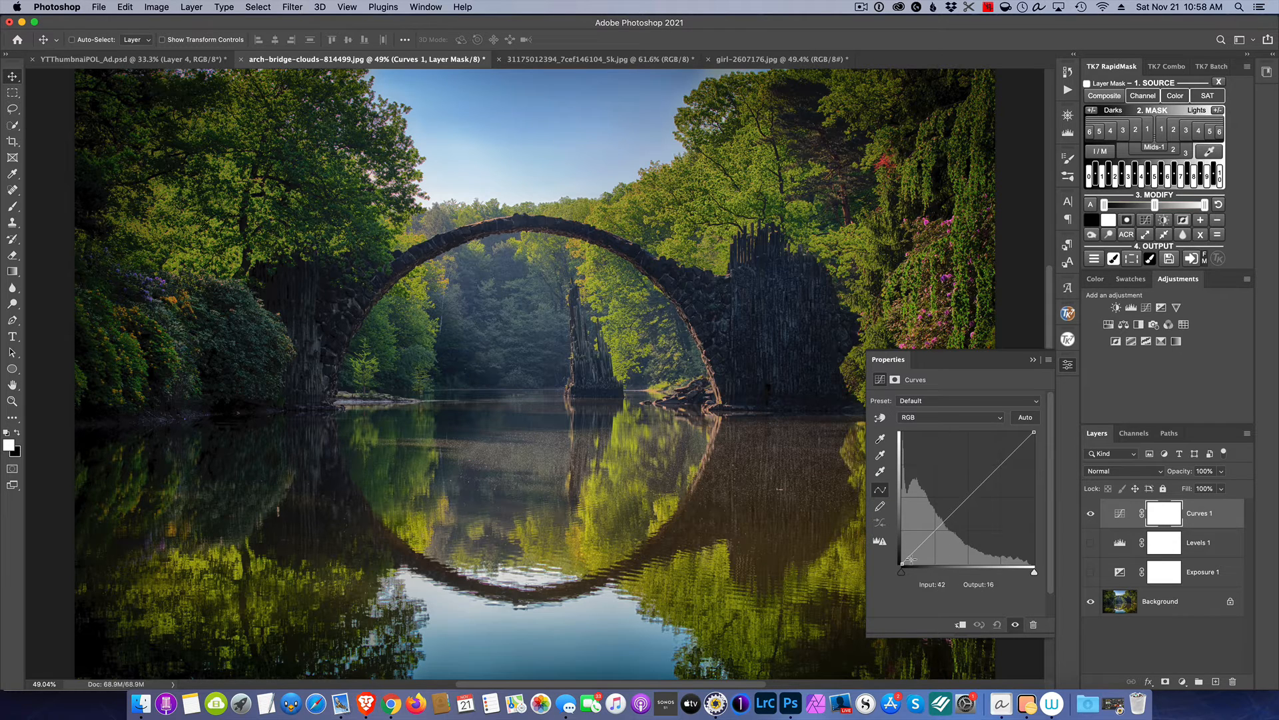
pyautogui.moveTo(902, 563); pyautogui.dragTo(896, 541)
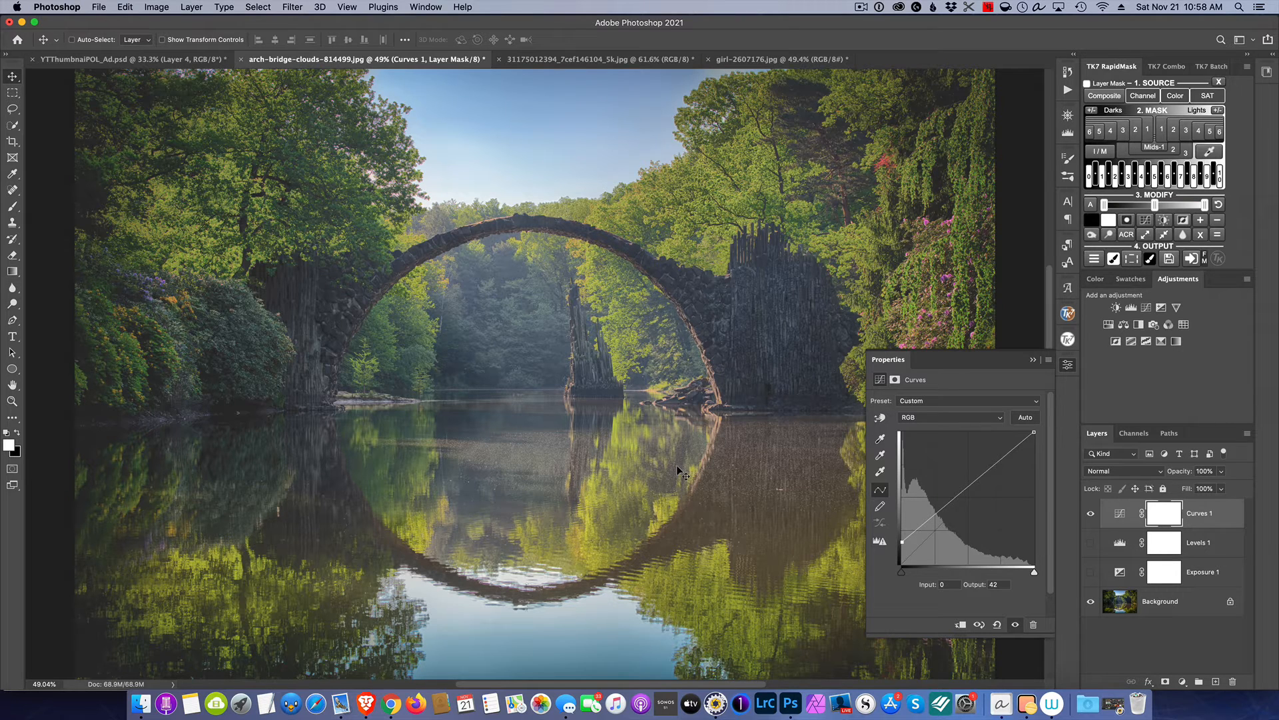
pyautogui.click(966, 489)
pyautogui.click(1000, 462)
pyautogui.click(932, 517)
pyautogui.moveTo(933, 518); pyautogui.dragTo(936, 522)
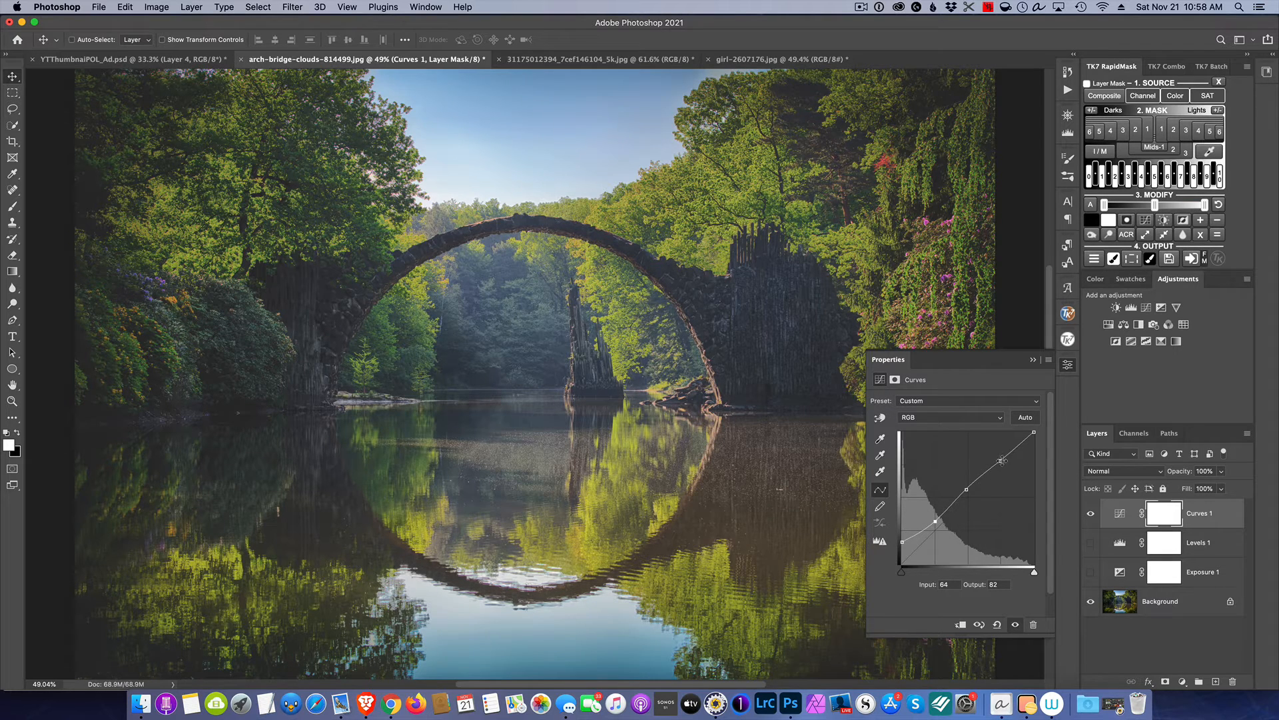
pyautogui.moveTo(1001, 461); pyautogui.dragTo(995, 457)
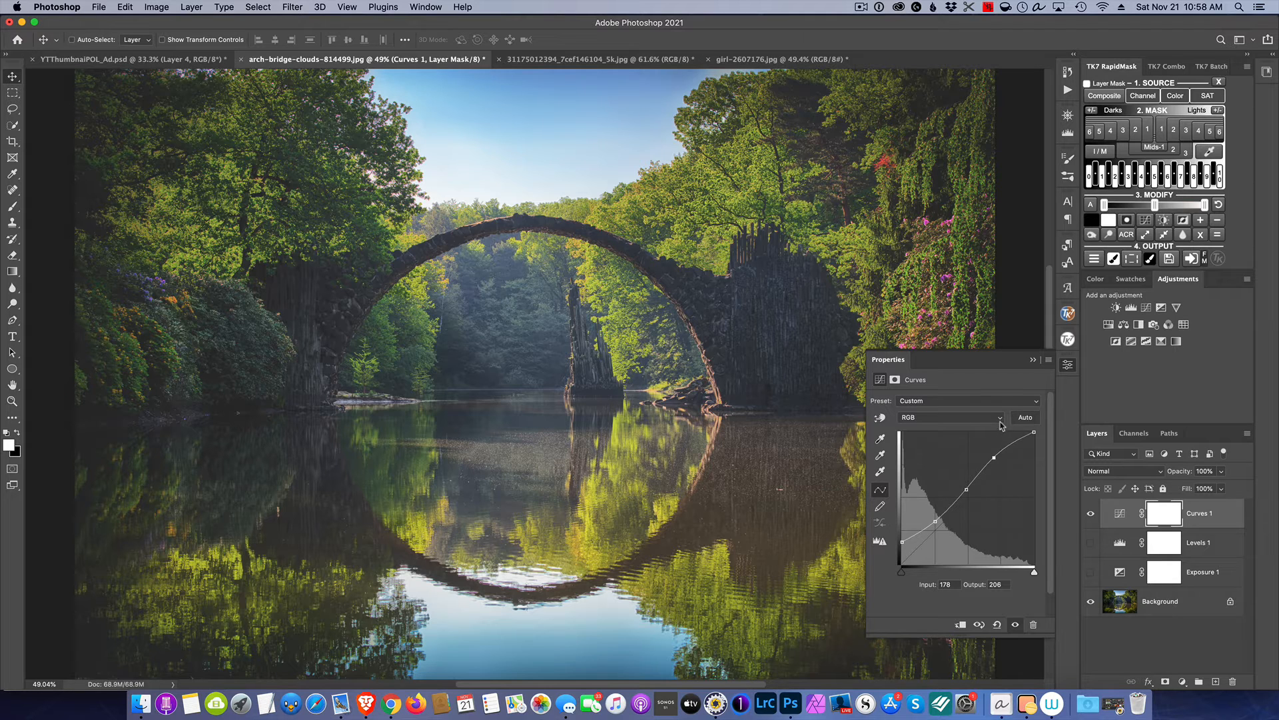
pyautogui.click(999, 423)
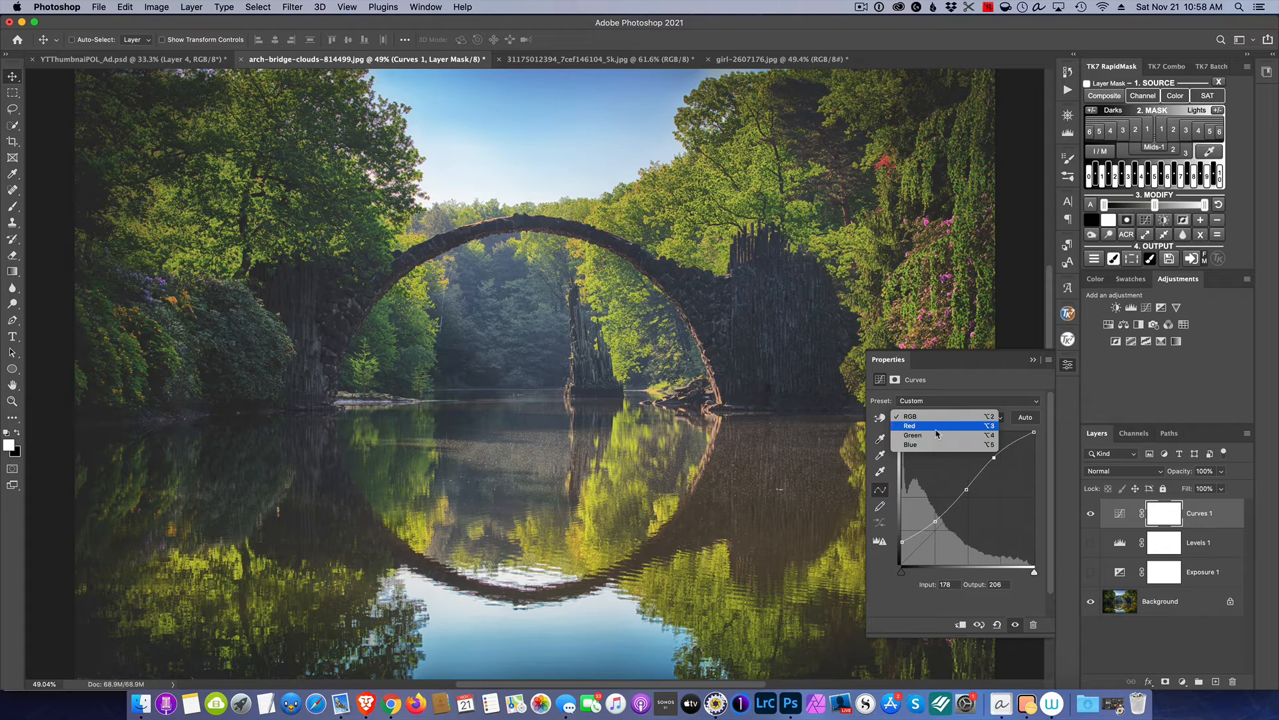
pyautogui.click(996, 387)
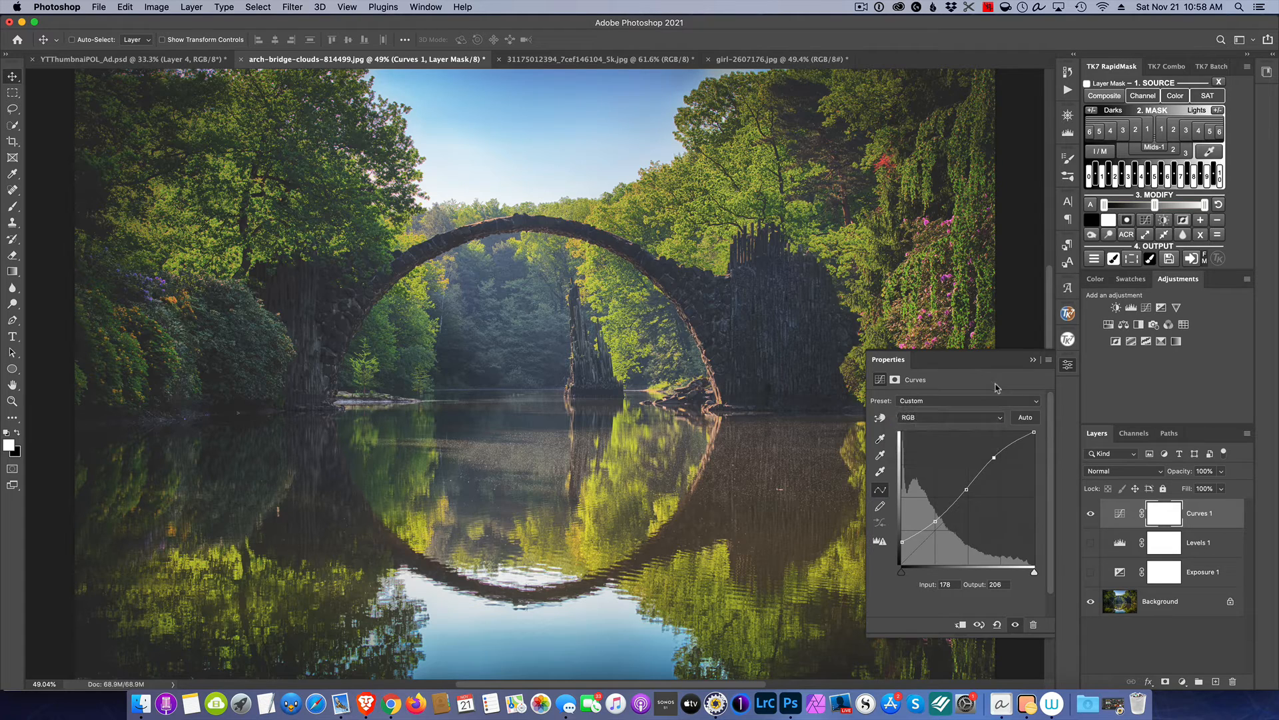
pyautogui.click(1033, 360)
# Compare the effects of the Curves and Exposure layers on the bridge photo, leaving both layers hidden
pyautogui.click(1091, 514)
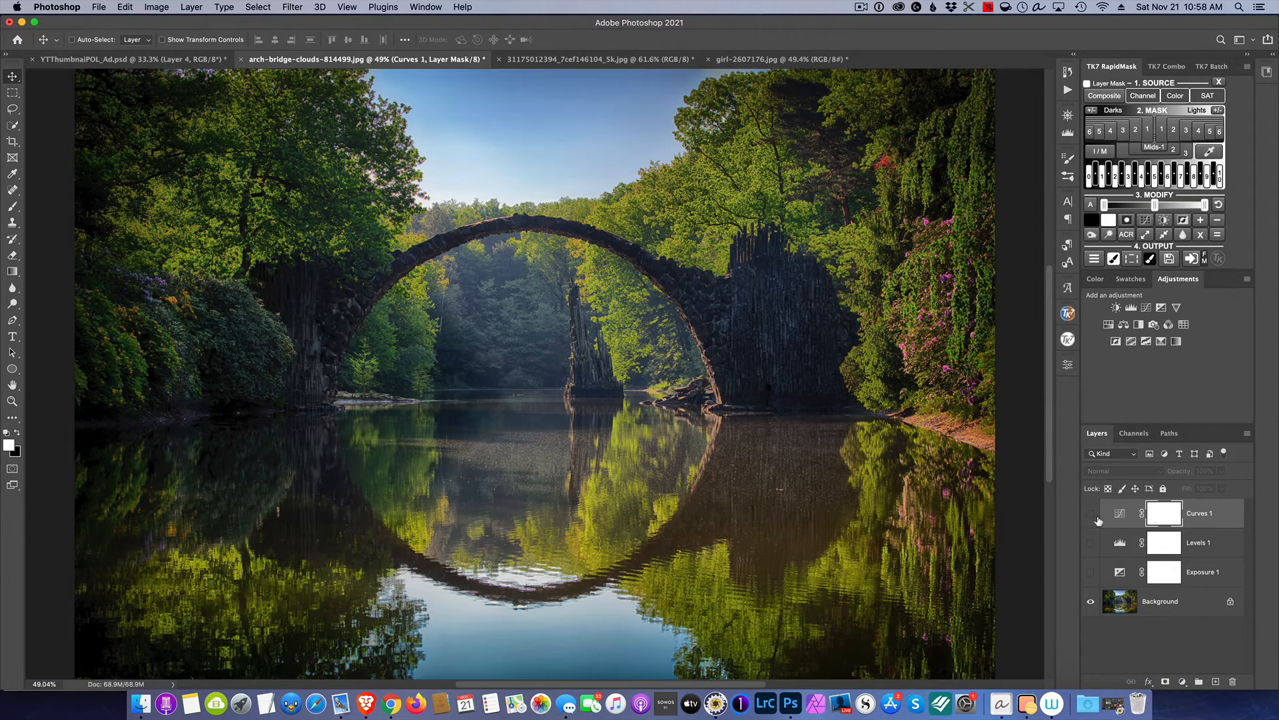
pyautogui.click(1091, 514)
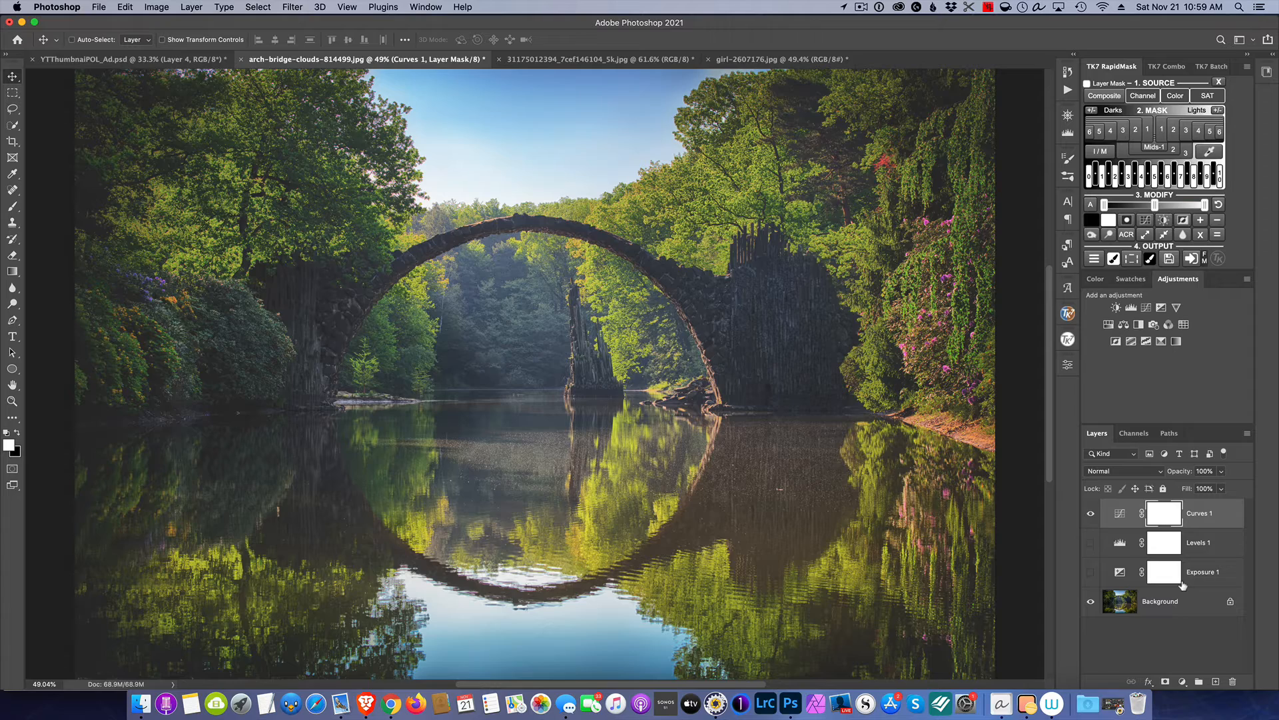
pyautogui.click(1090, 514)
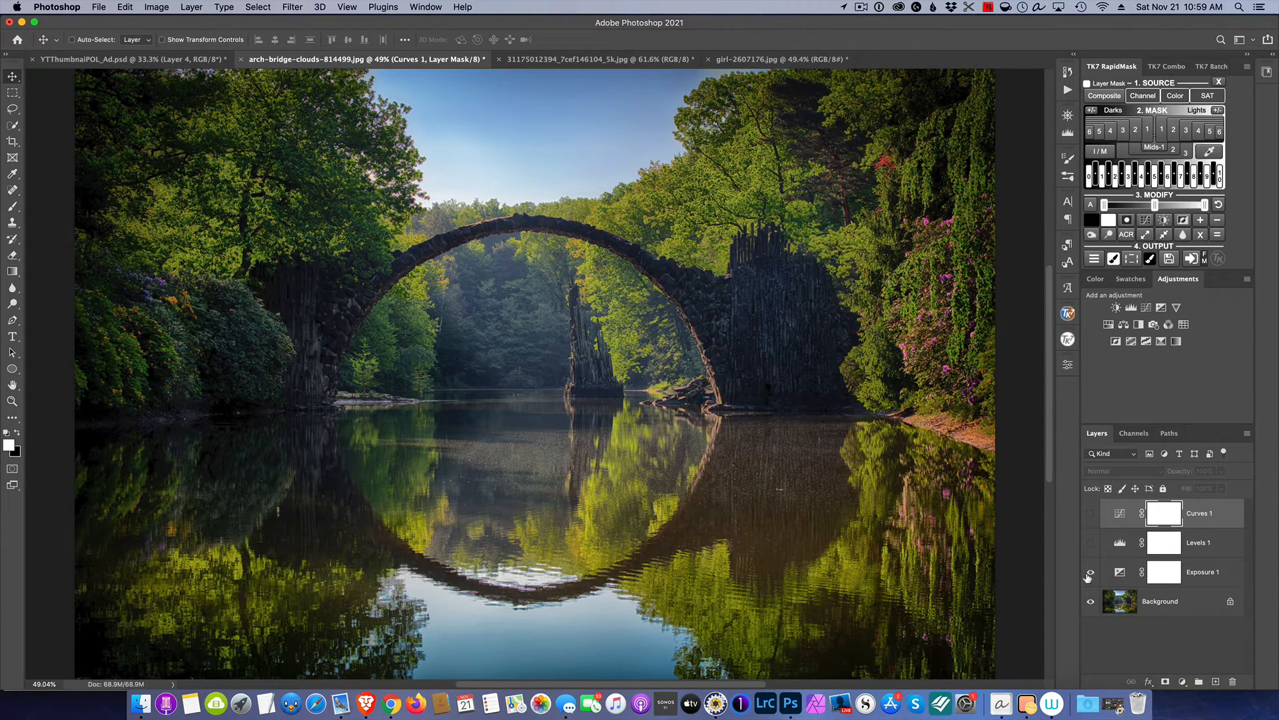
pyautogui.click(1091, 573)
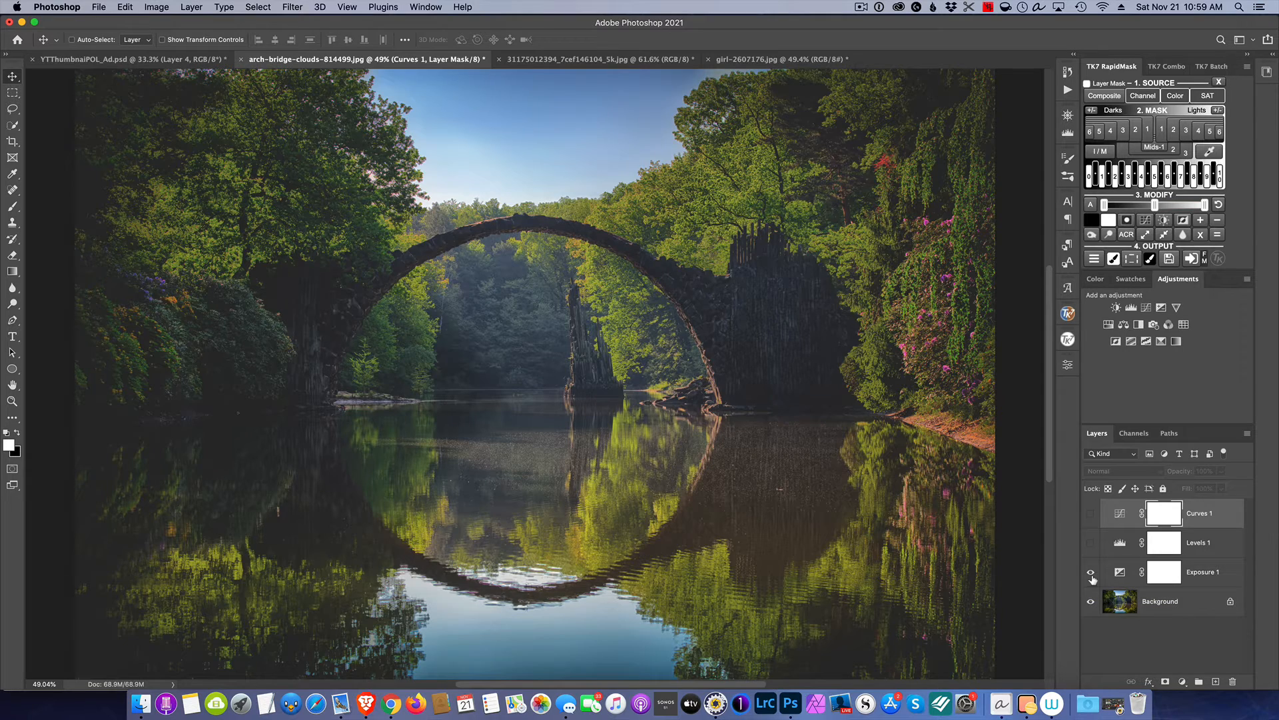
pyautogui.click(1091, 574)
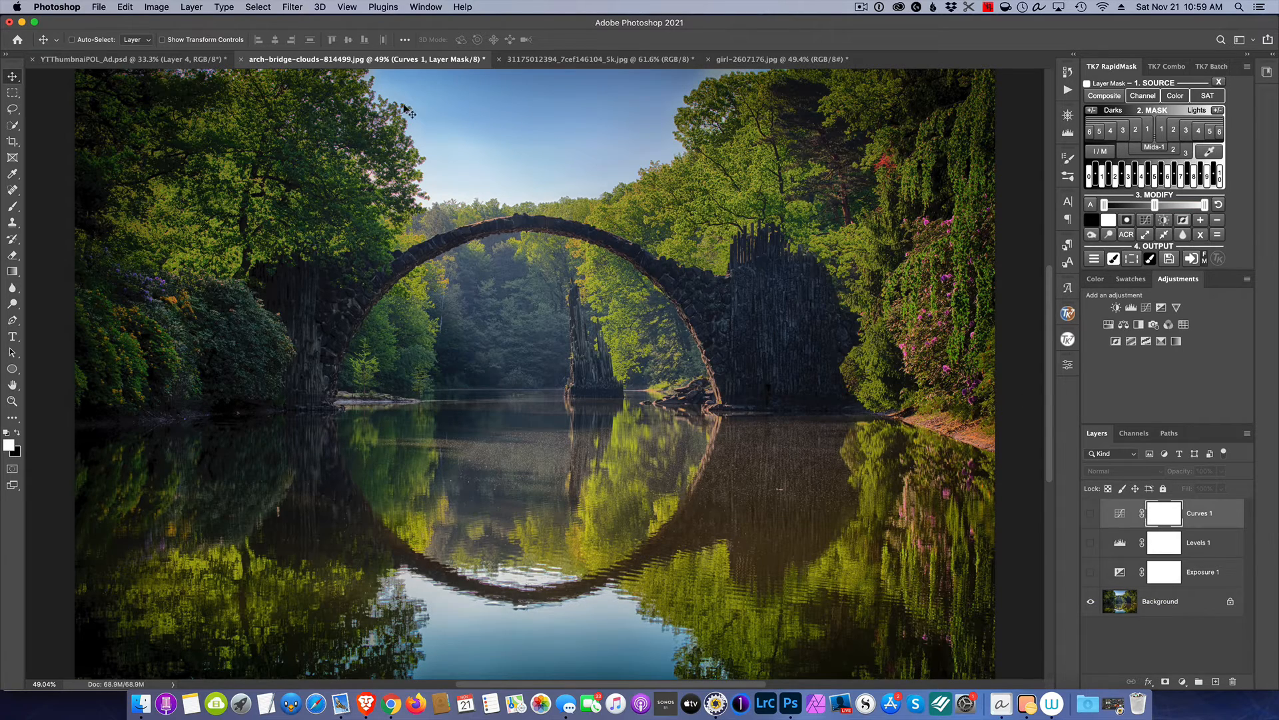
# In the portrait of the woman in the fur hat, add an Exposure adjustment layer with Offset +0.0313 and Gamma Correction 0.86
pyautogui.click(590, 60)
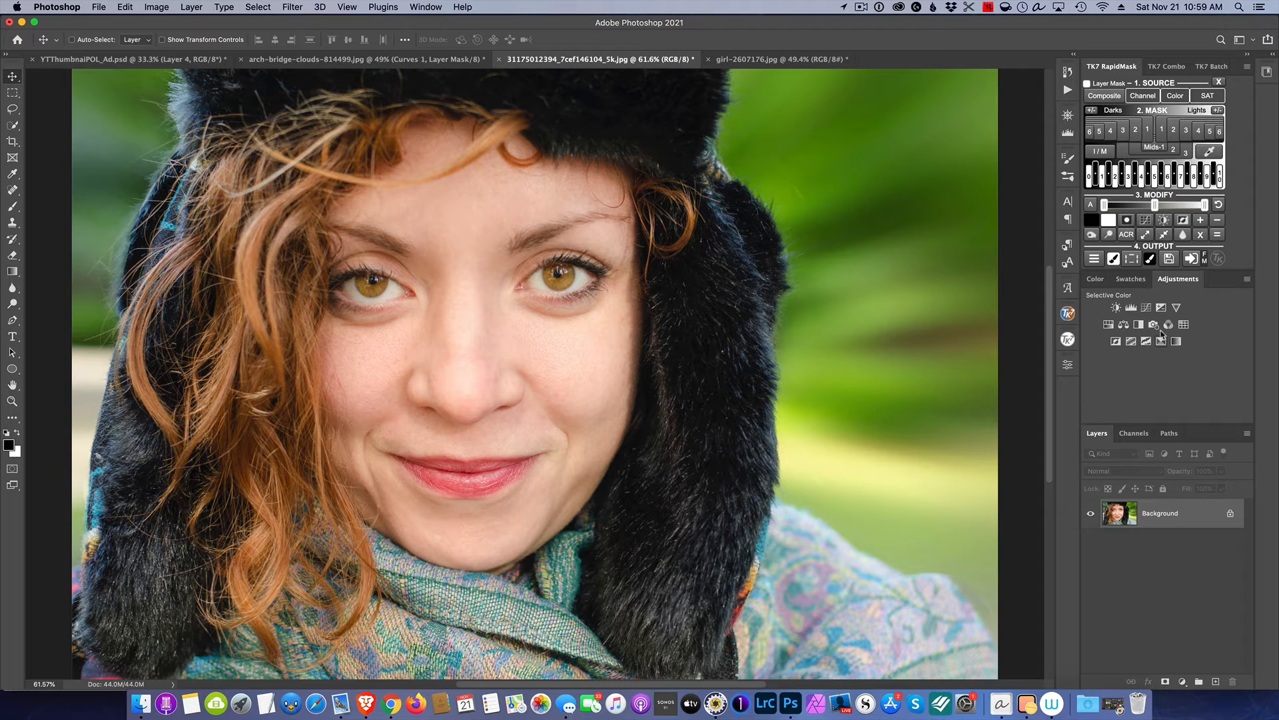
pyautogui.click(1162, 309)
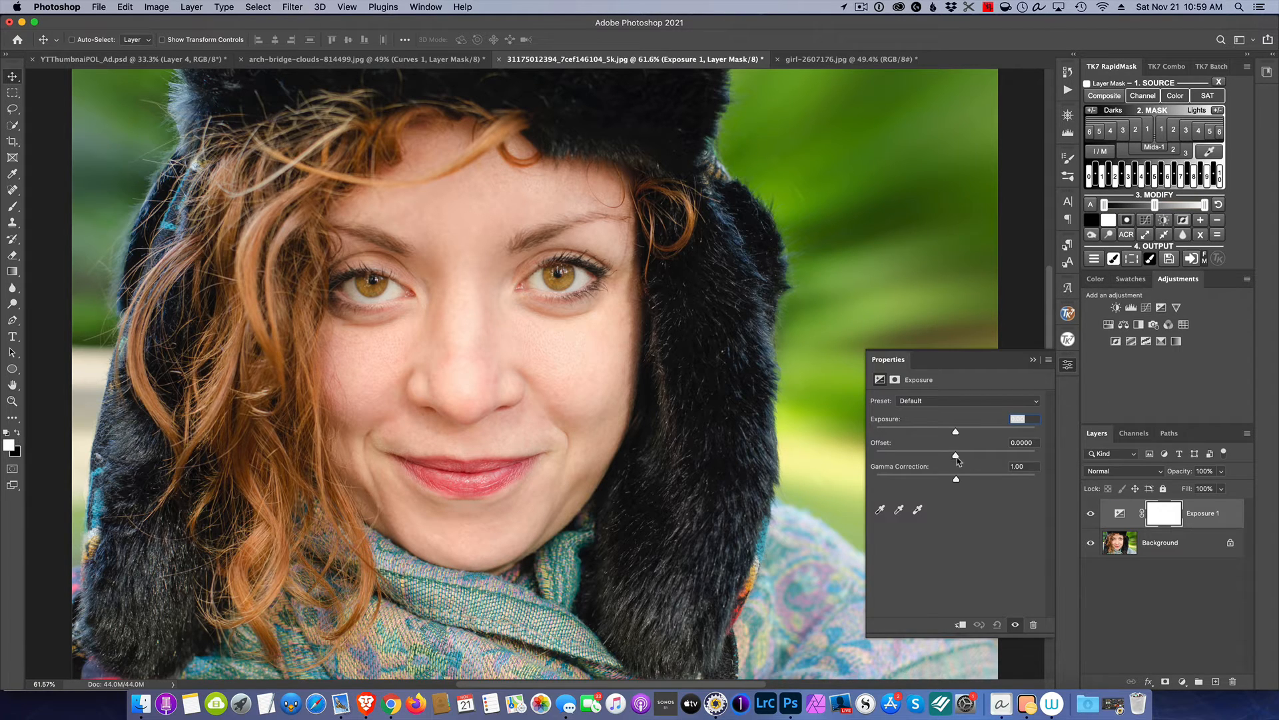
pyautogui.moveTo(956, 456); pyautogui.dragTo(962, 458)
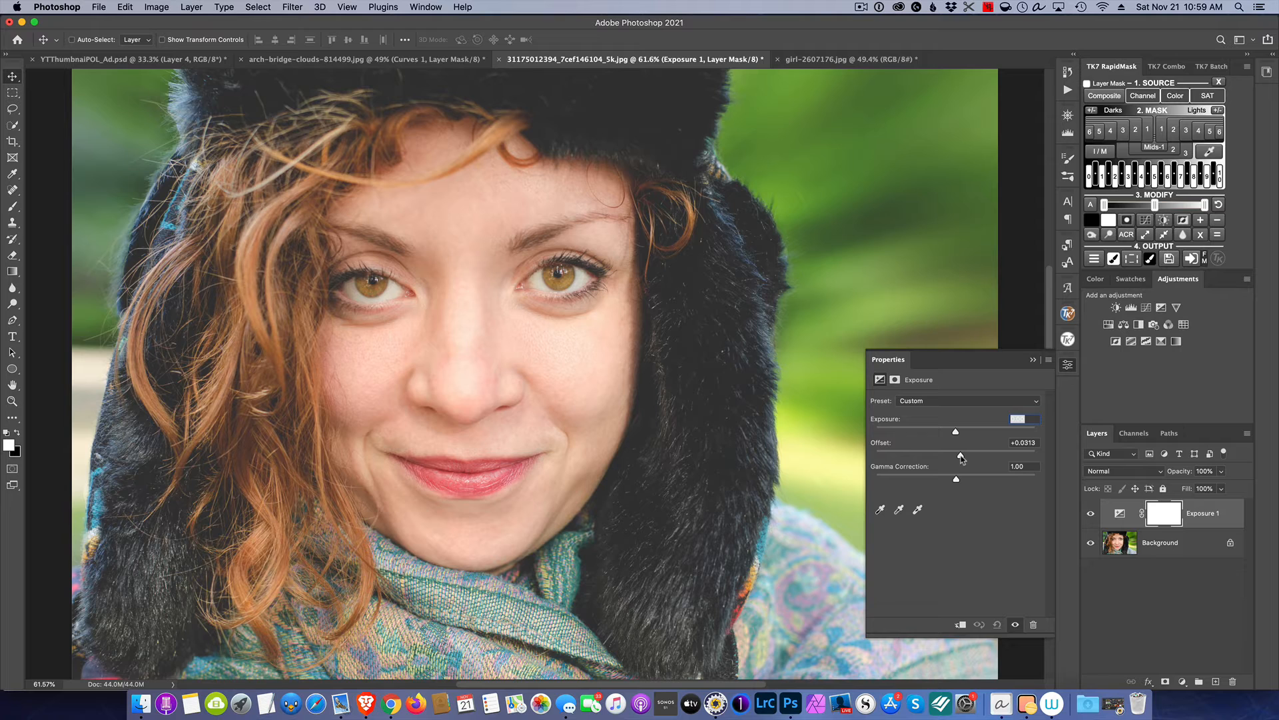
pyautogui.moveTo(956, 480); pyautogui.dragTo(965, 484)
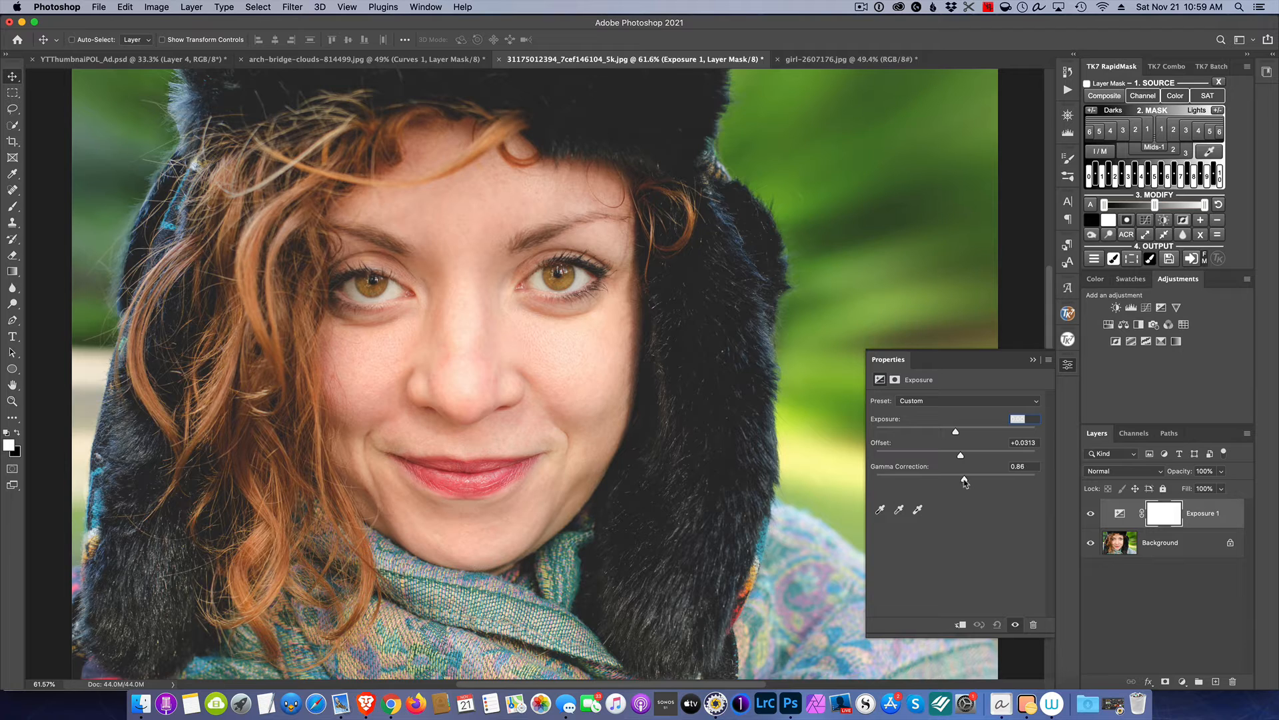
pyautogui.click(1033, 361)
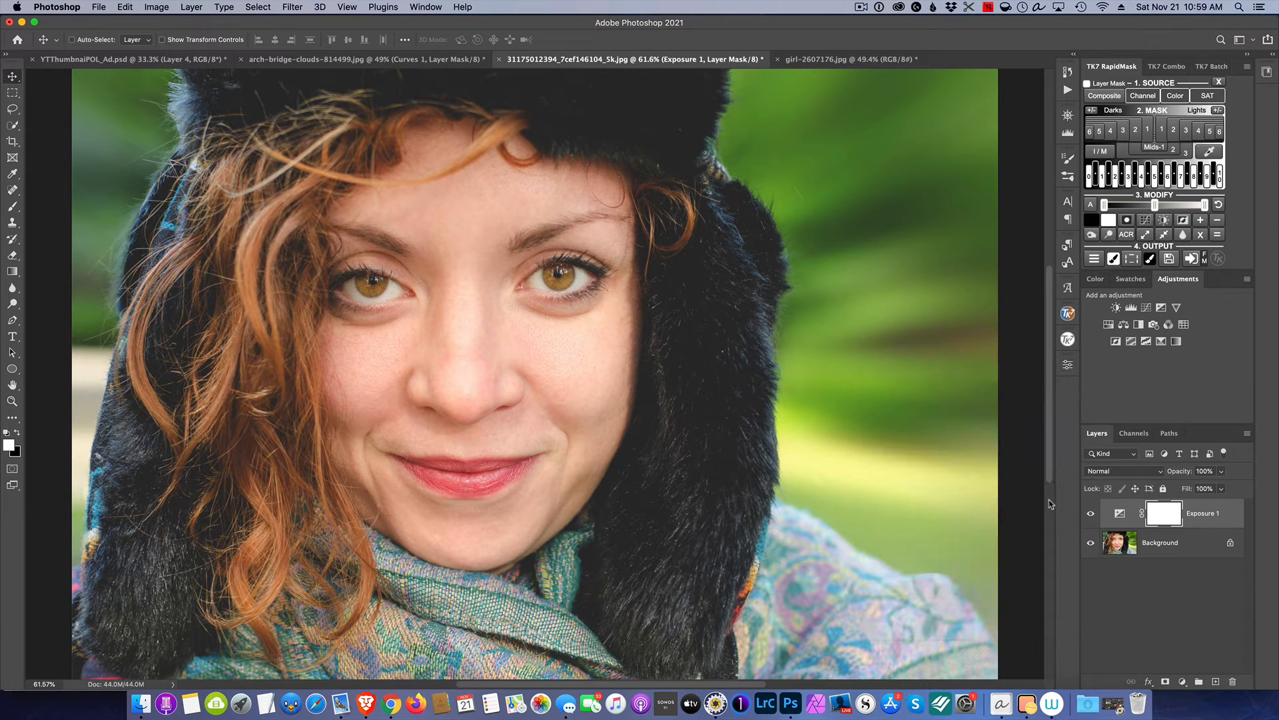
# Compare the fur hat portrait with and without the Exposure adjustment, keeping the layer visible
pyautogui.click(1091, 516)
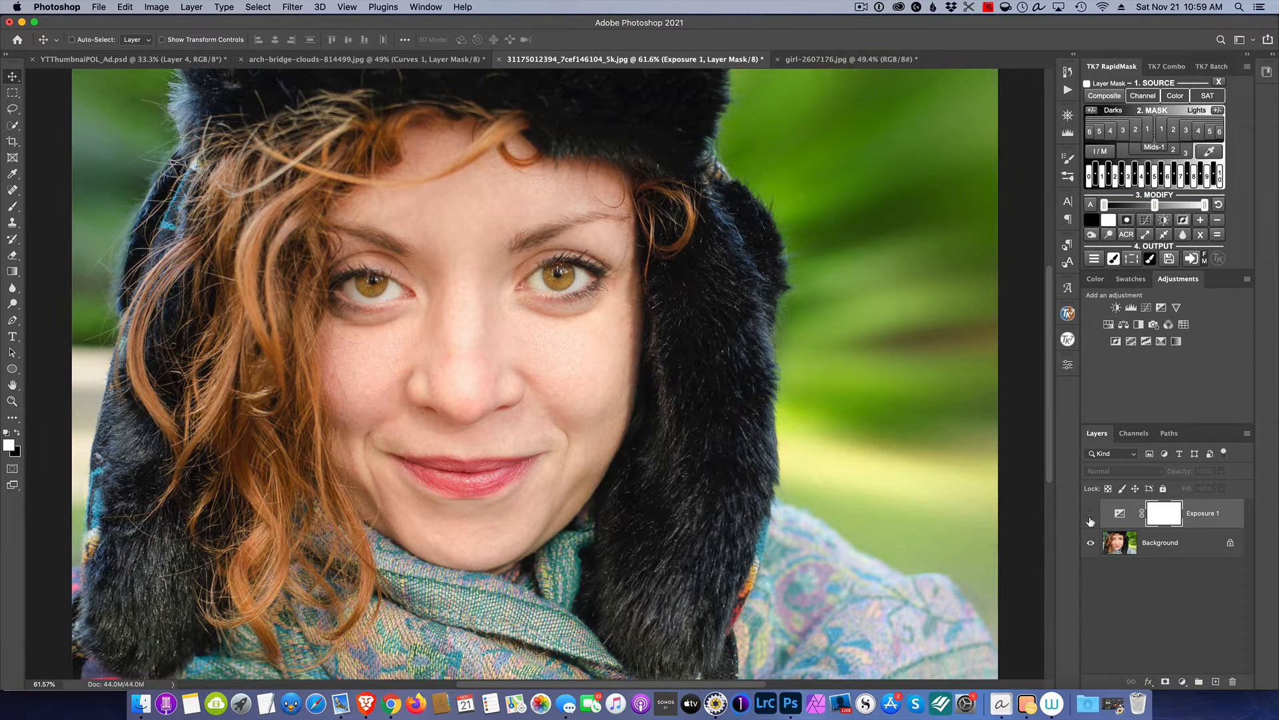
pyautogui.click(1091, 517)
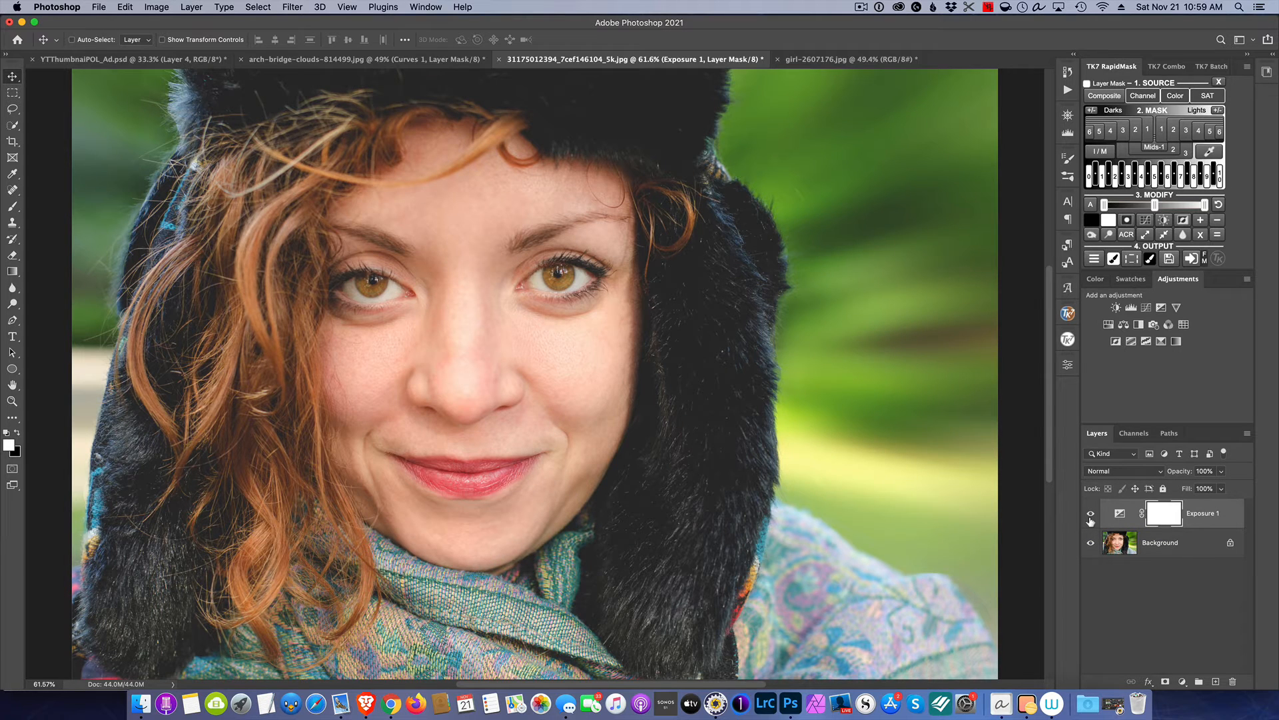
pyautogui.click(1091, 517)
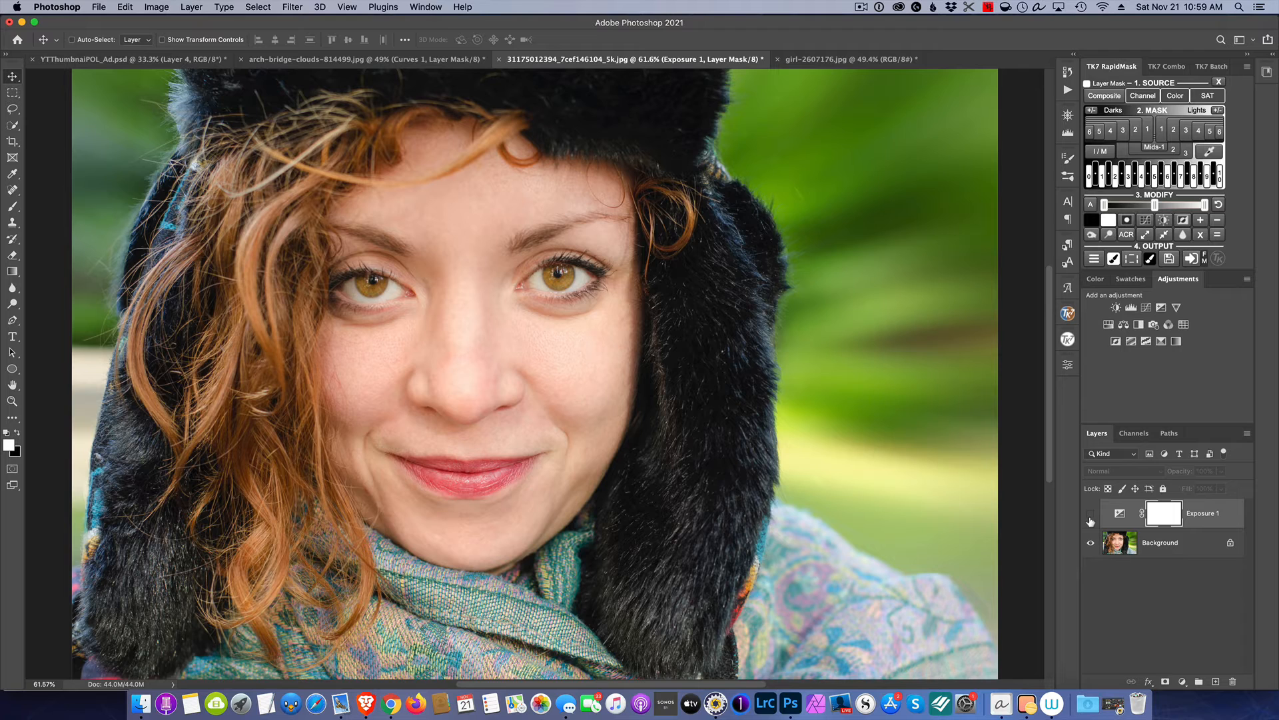
pyautogui.click(1090, 517)
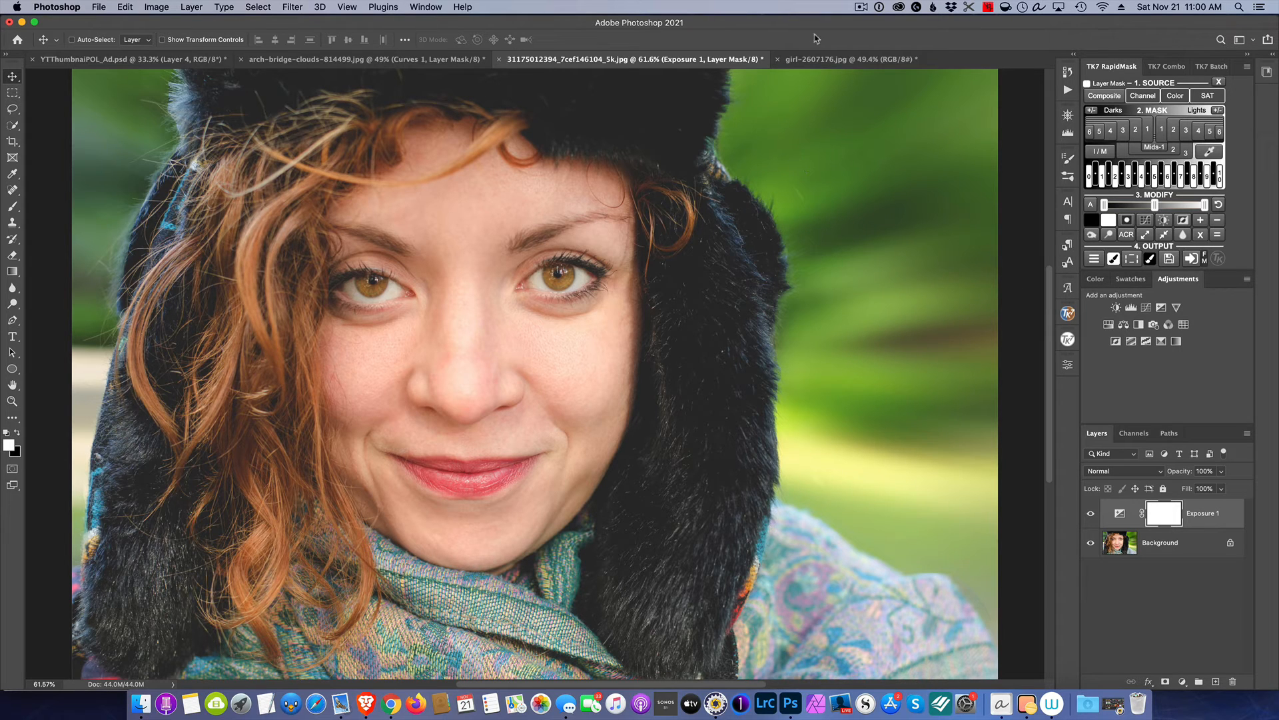
# In the photo of the girl with the red leaf, add an Exposure adjustment layer with Offset +0.0234 and Gamma Correction 0.91
pyautogui.click(843, 64)
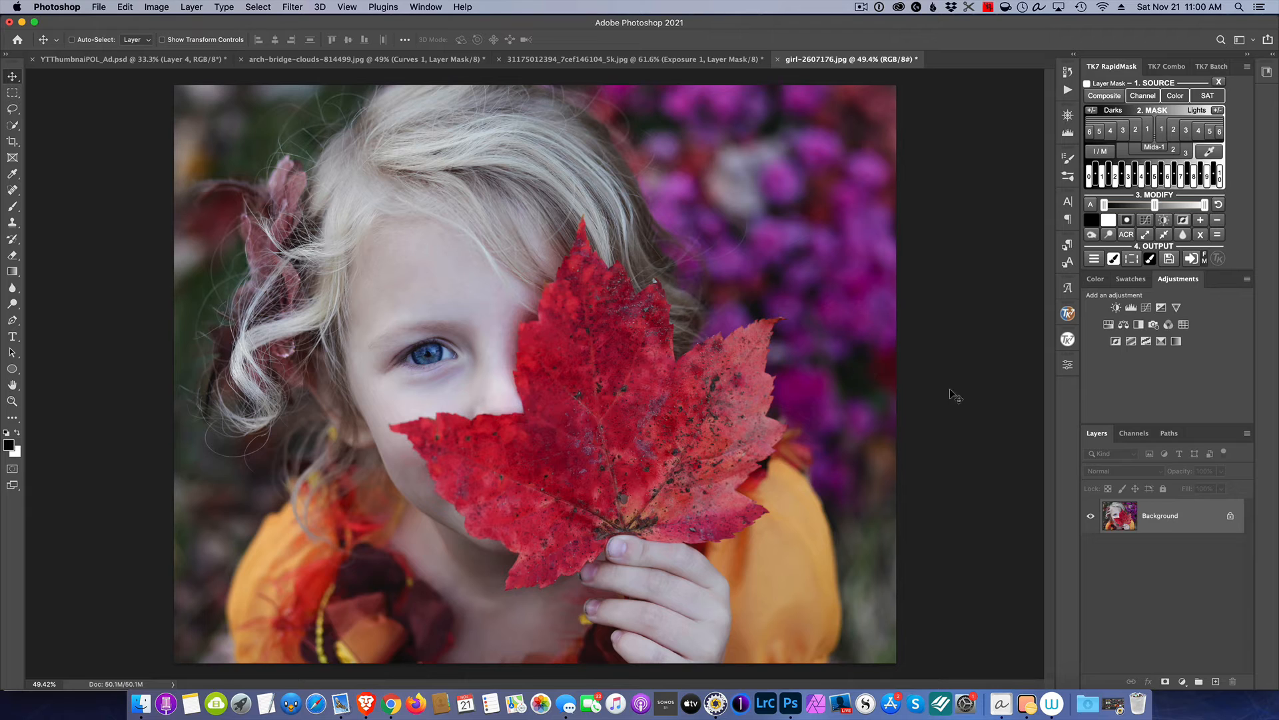
pyautogui.click(1161, 308)
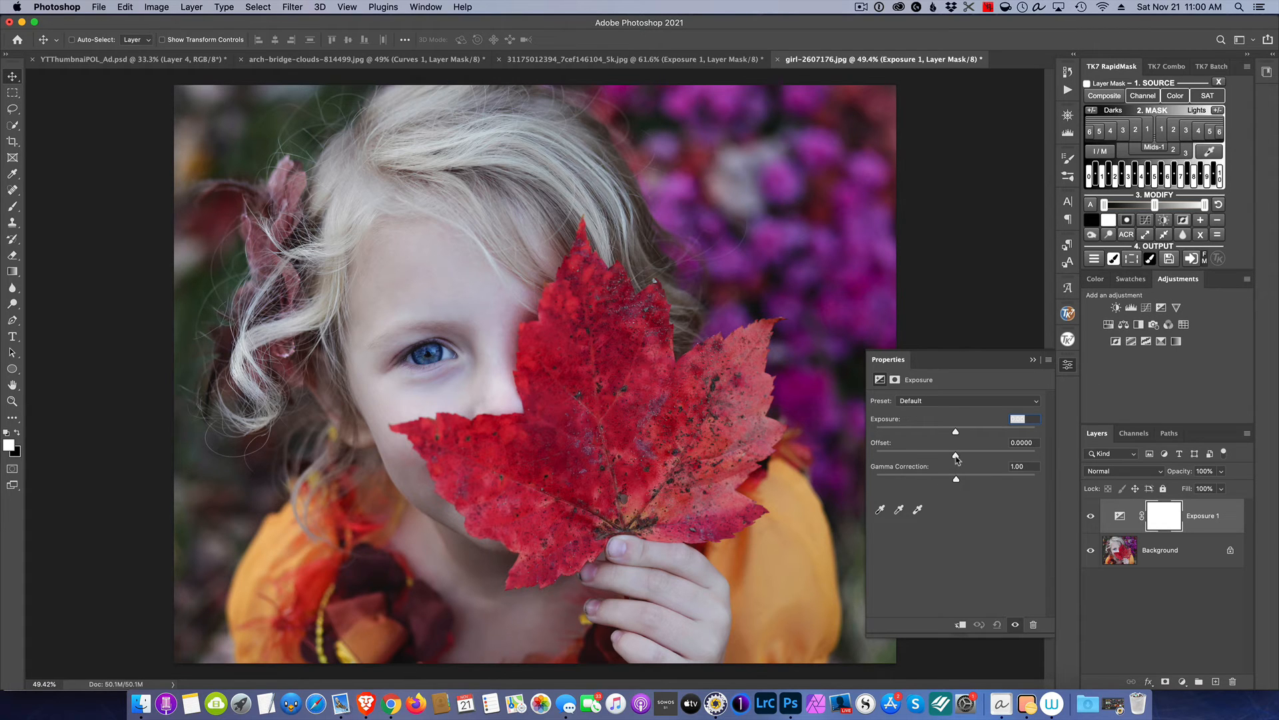
pyautogui.moveTo(956, 456); pyautogui.dragTo(959, 457)
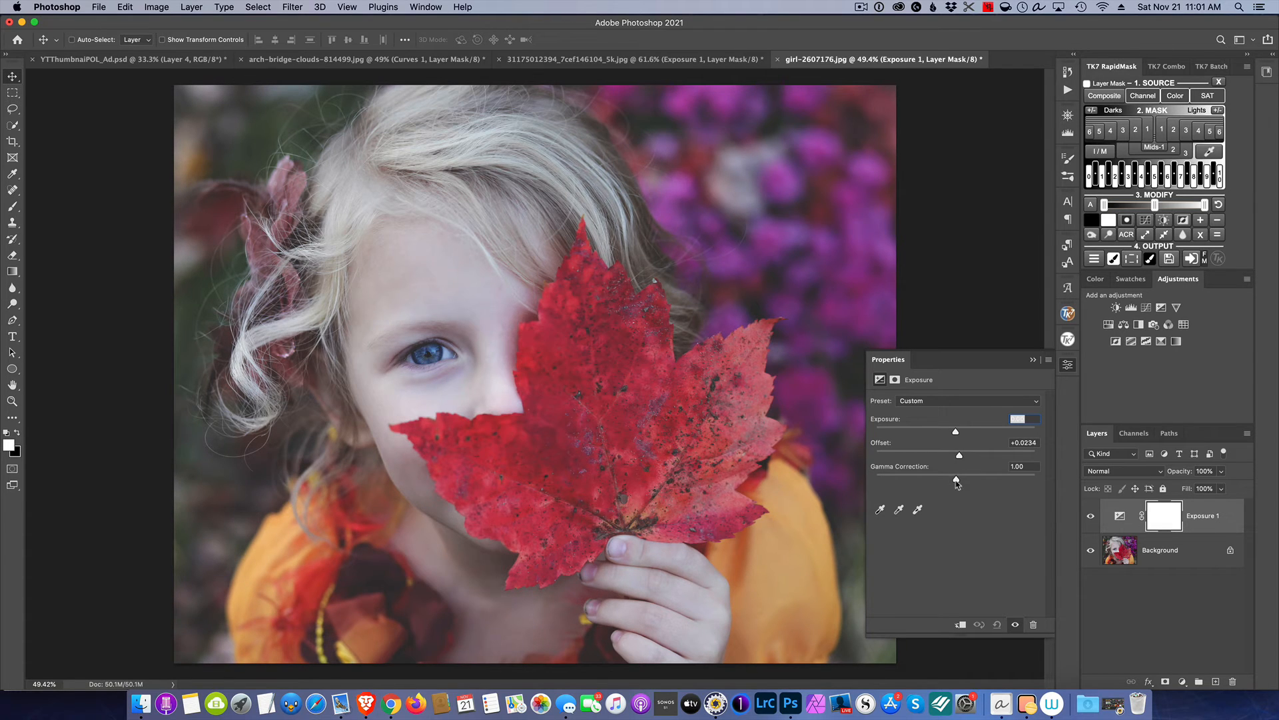
pyautogui.moveTo(956, 480); pyautogui.dragTo(962, 485)
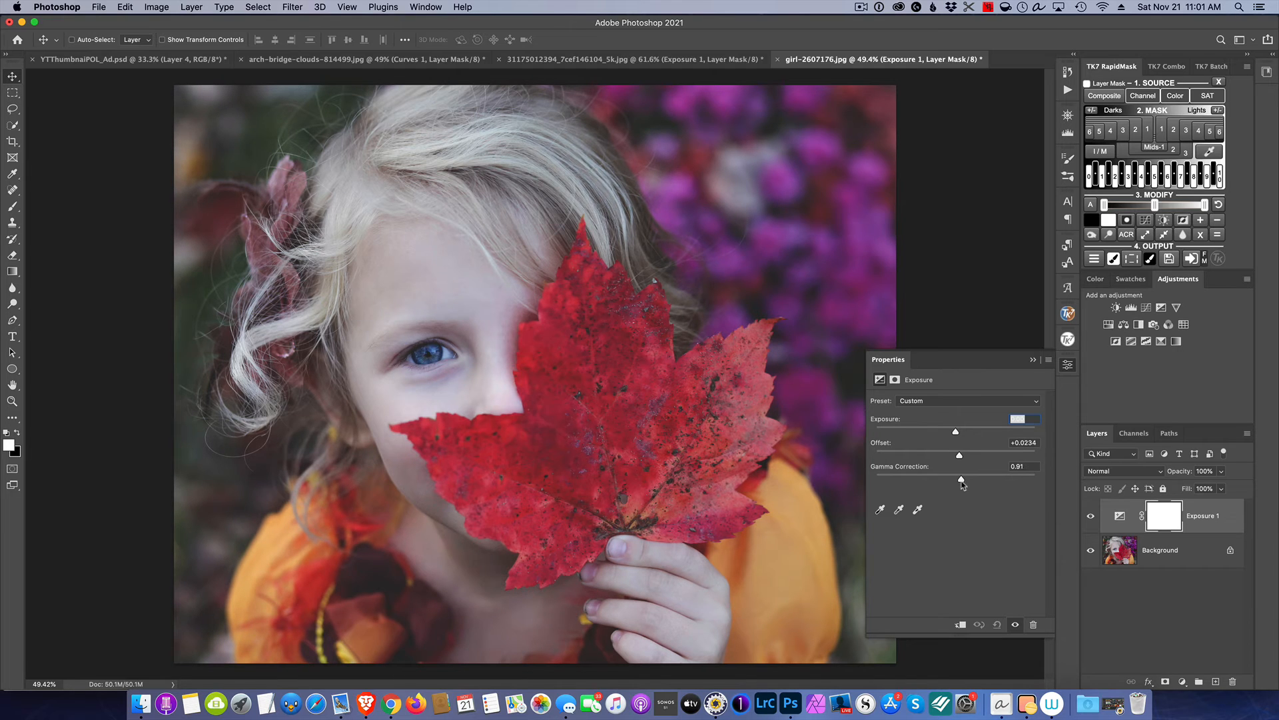
pyautogui.click(1033, 360)
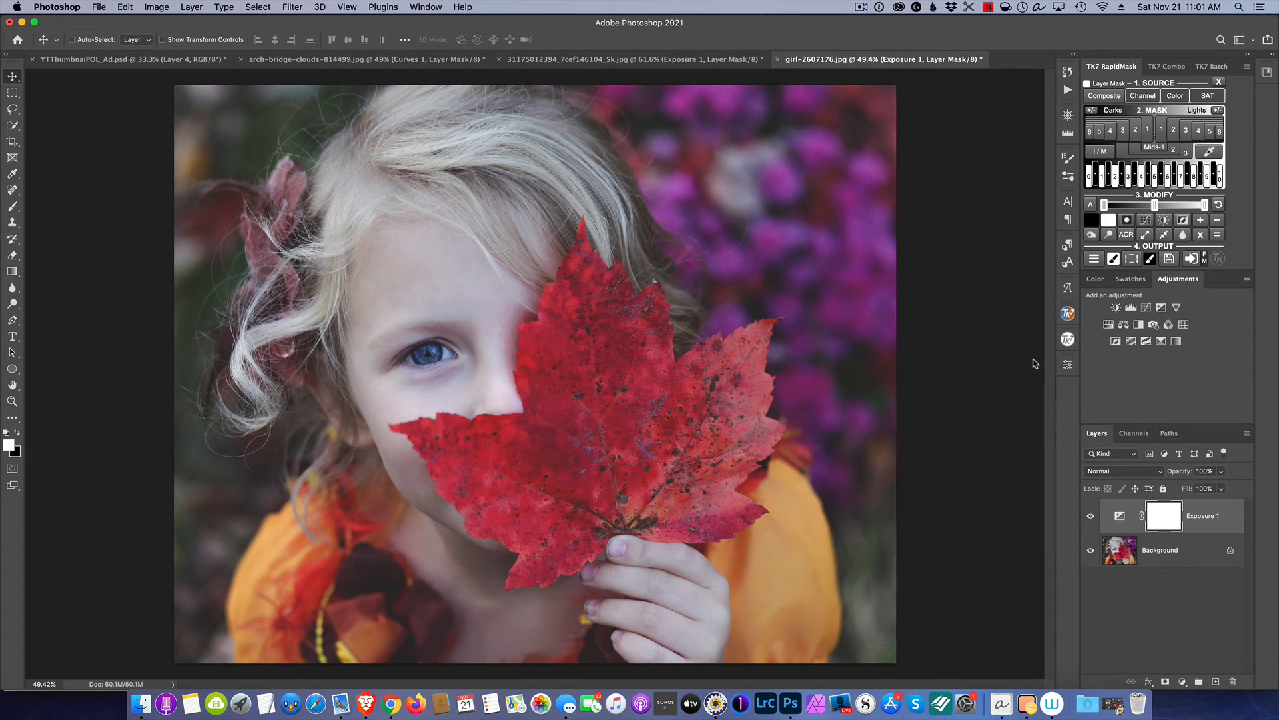
# Compare the red leaf portrait with and without the Exposure adjustment, keeping the layer visible
pyautogui.click(1090, 517)
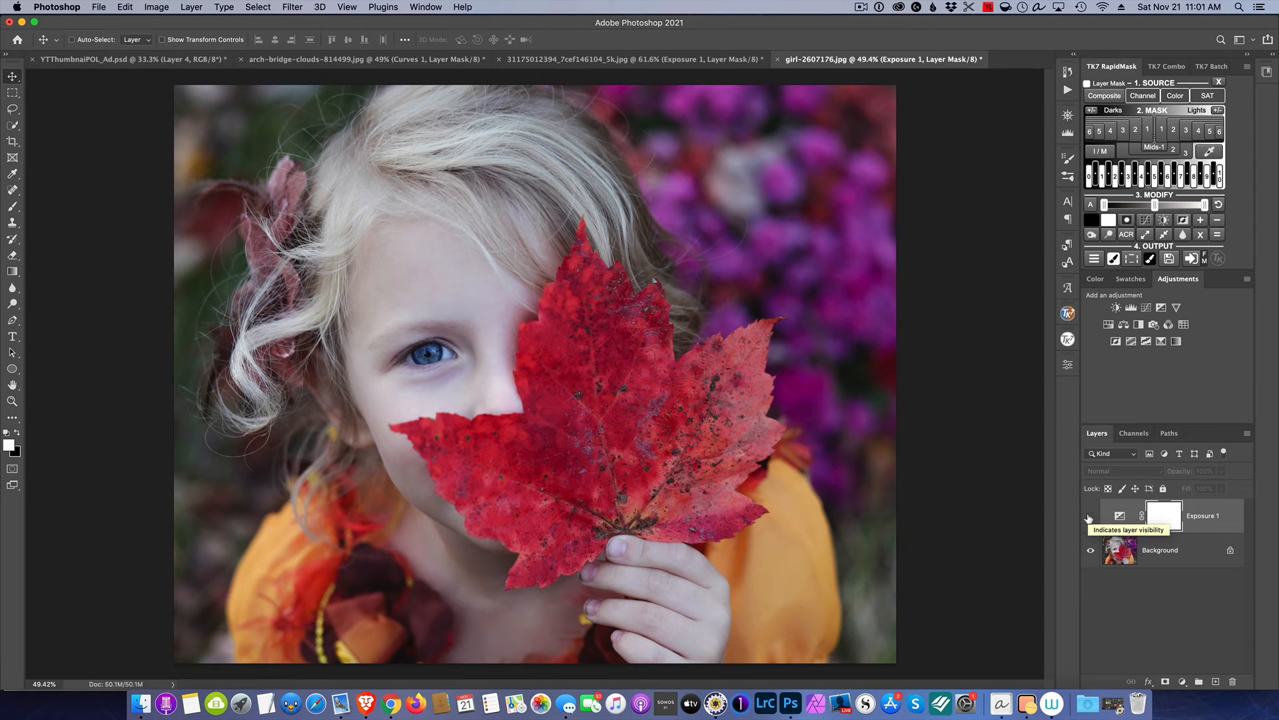
pyautogui.click(1090, 517)
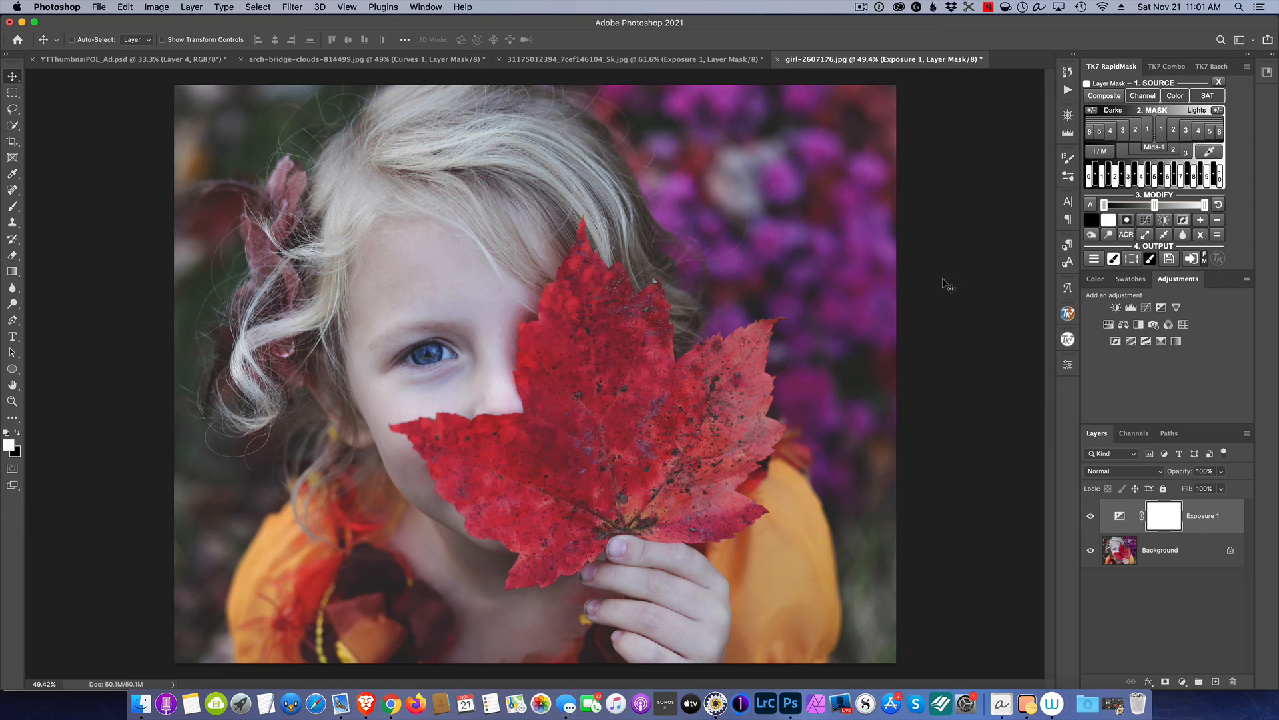
pyautogui.click(862, 7)
pyautogui.click(877, 33)
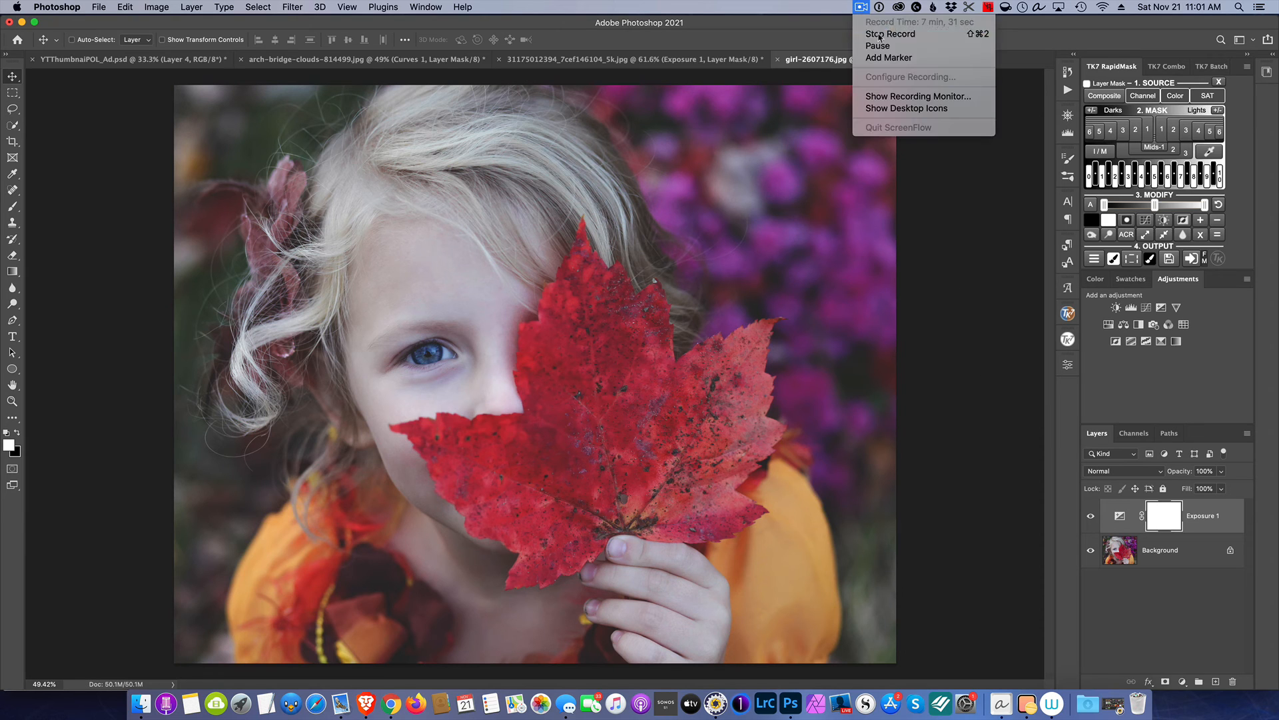